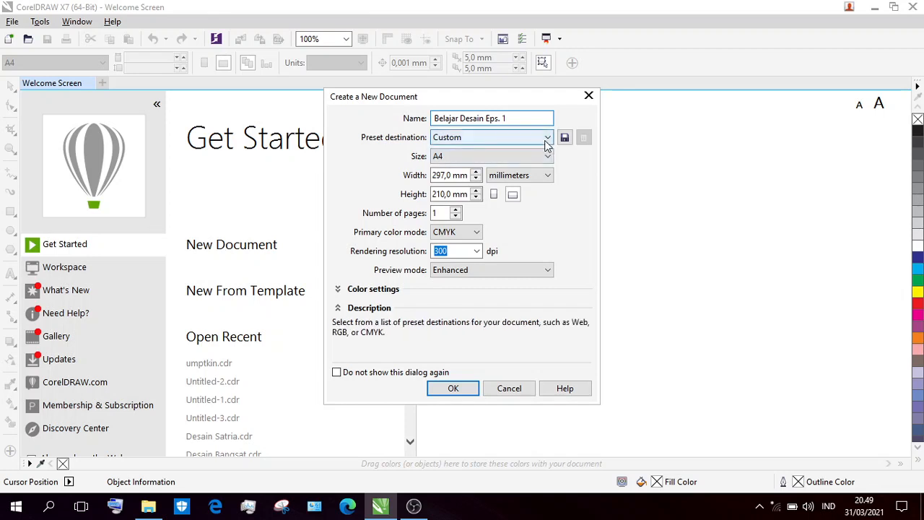
# Set the new document's page size to Custom.
pyautogui.click(546, 141)
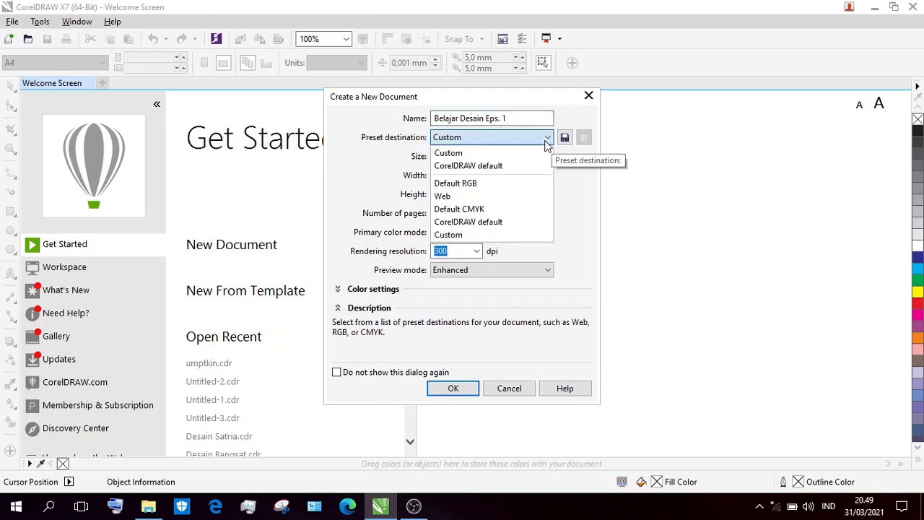
pyautogui.click(547, 142)
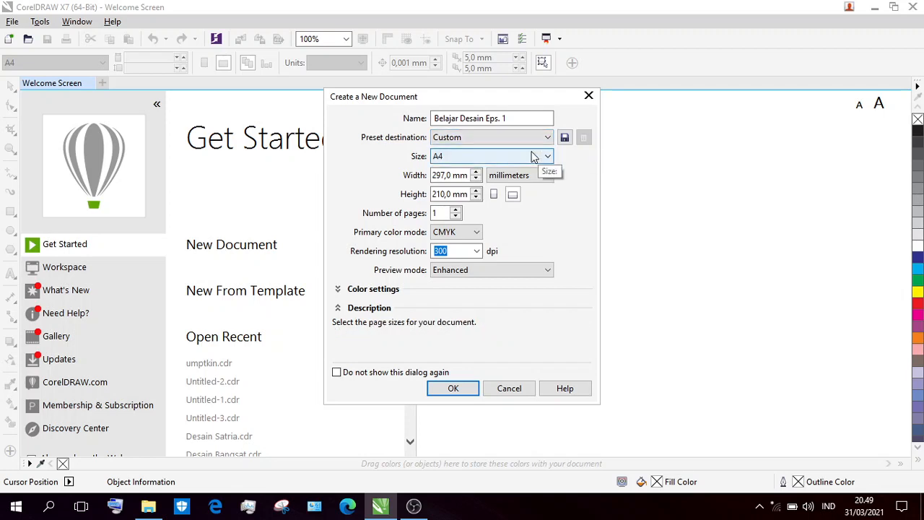
pyautogui.click(449, 157)
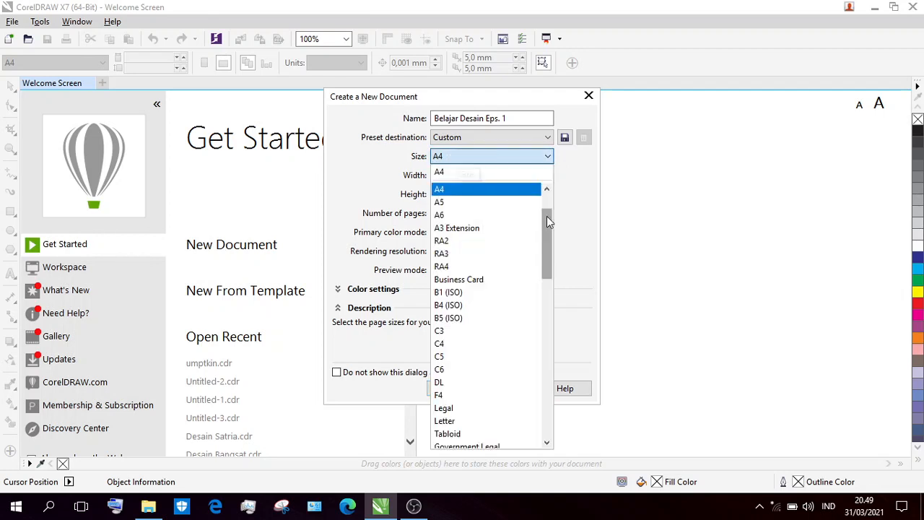
pyautogui.moveTo(546, 216); pyautogui.dragTo(546, 202)
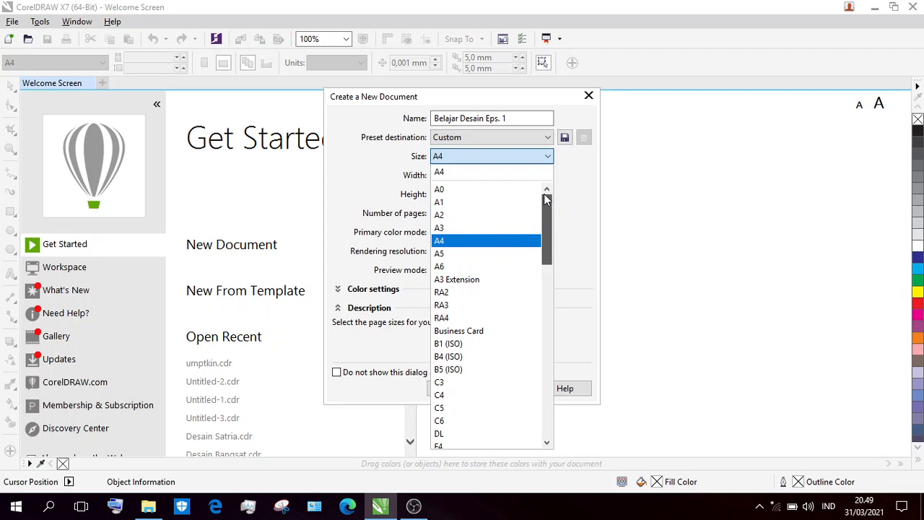
pyautogui.moveTo(544, 194); pyautogui.dragTo(546, 263)
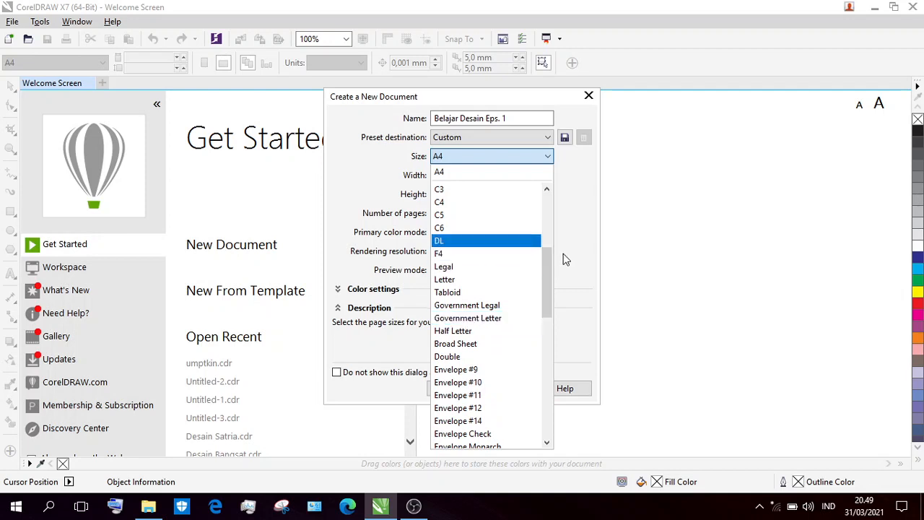
pyautogui.moveTo(549, 267); pyautogui.dragTo(549, 191)
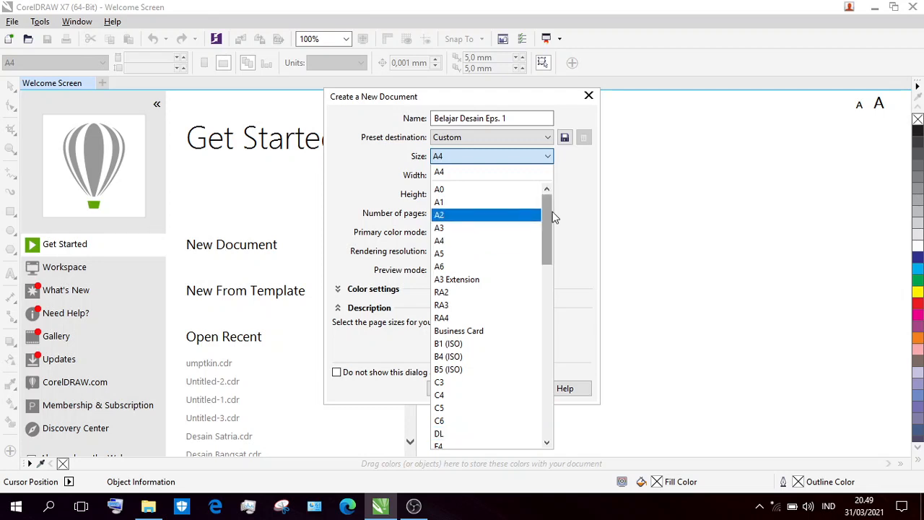
pyautogui.moveTo(552, 215); pyautogui.dragTo(562, 425)
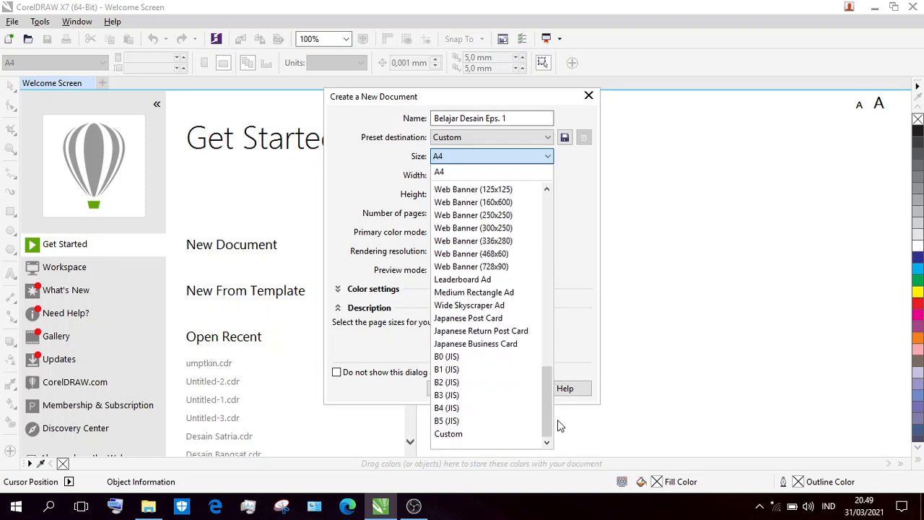
pyautogui.click(494, 434)
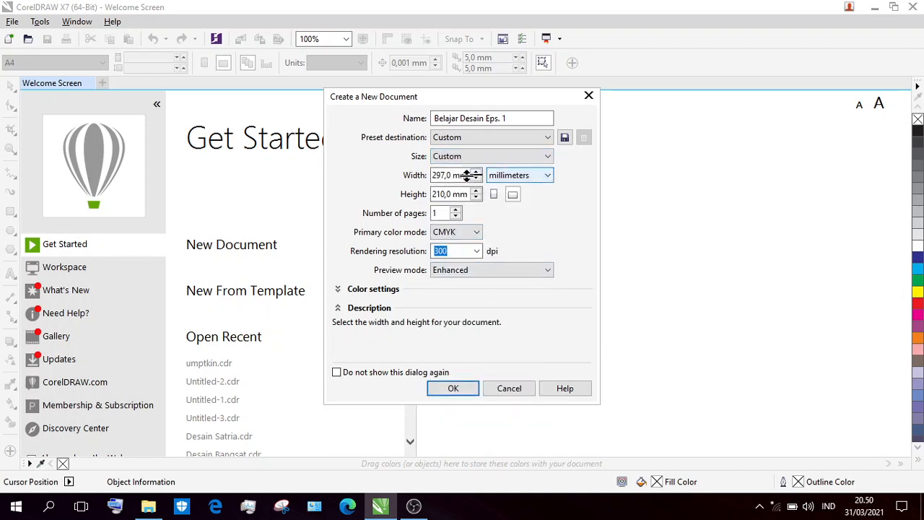
# Set the page units to centimeters, enter 20 for the width and 40 for the height, and switch the orientation to landscape.
pyautogui.click(511, 177)
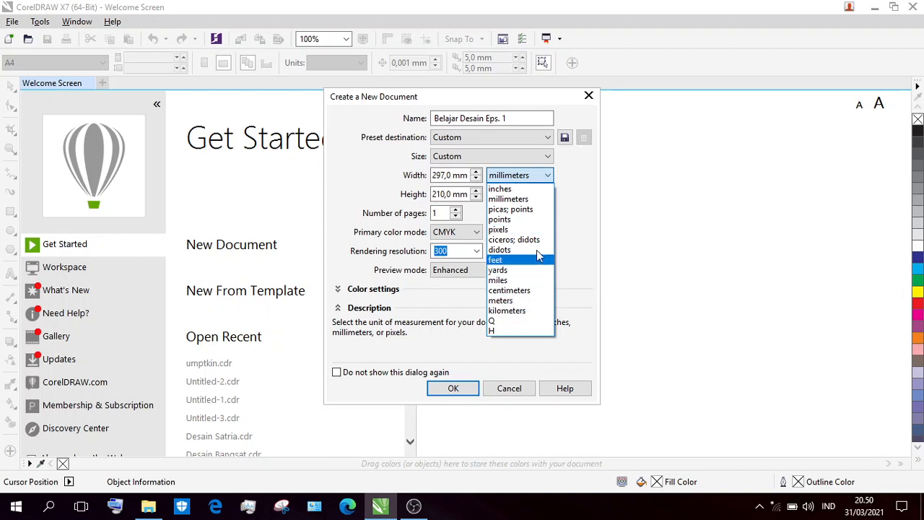
pyautogui.click(519, 290)
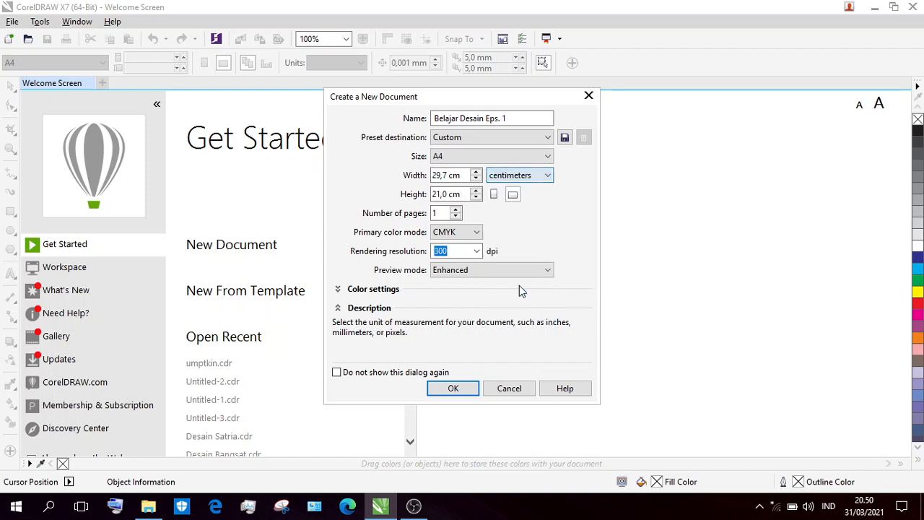
pyautogui.moveTo(462, 175); pyautogui.dragTo(430, 176)
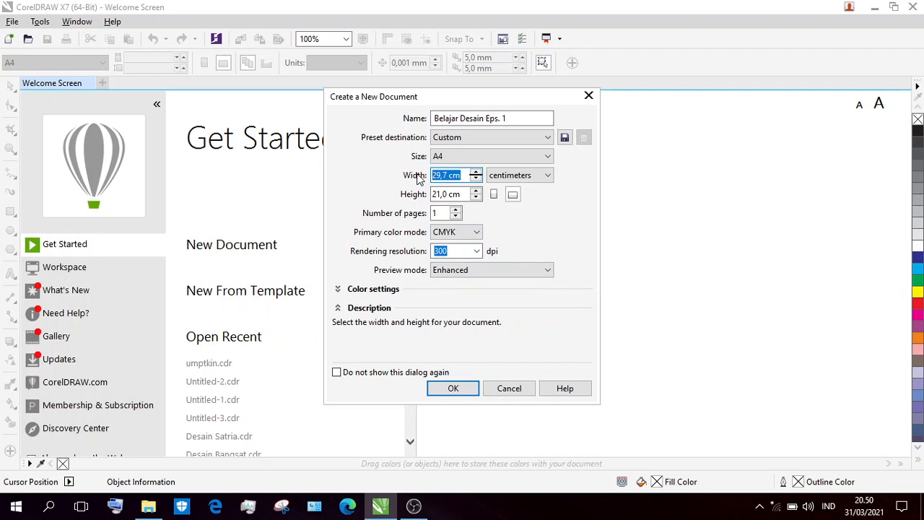
pyautogui.write('20')
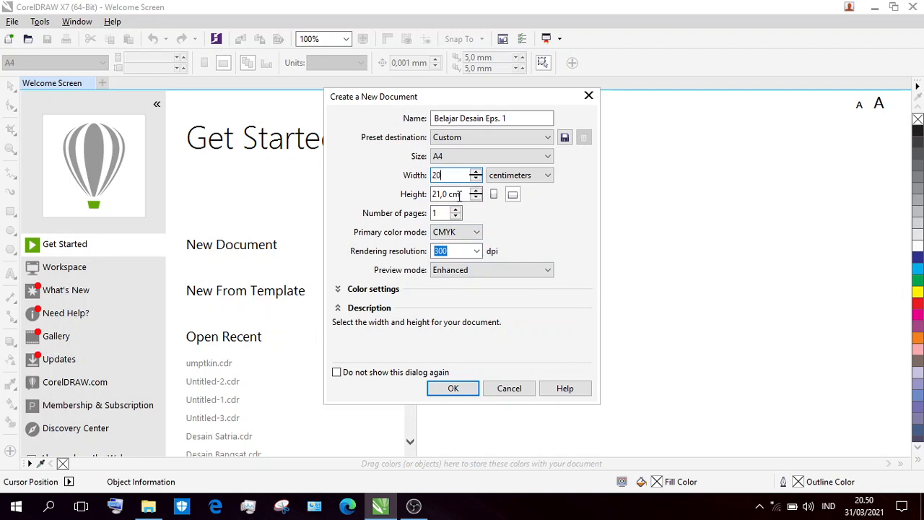
pyautogui.moveTo(465, 194); pyautogui.dragTo(417, 196)
pyautogui.write('40')
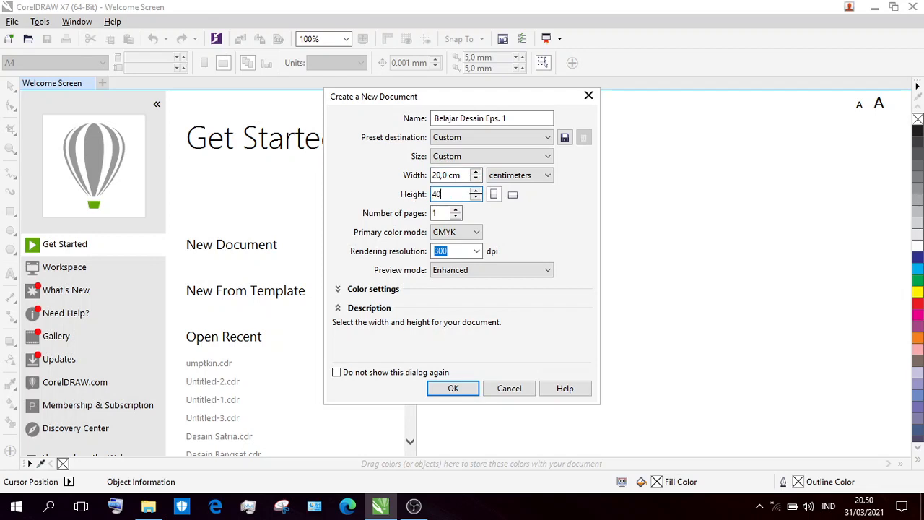
pyautogui.click(512, 194)
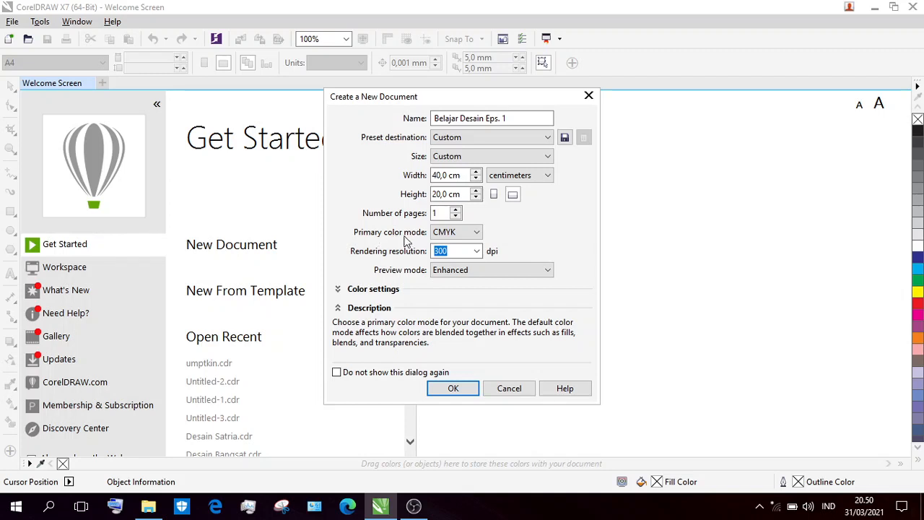
# Set the primary color mode to RGB and create the document.
pyautogui.click(442, 235)
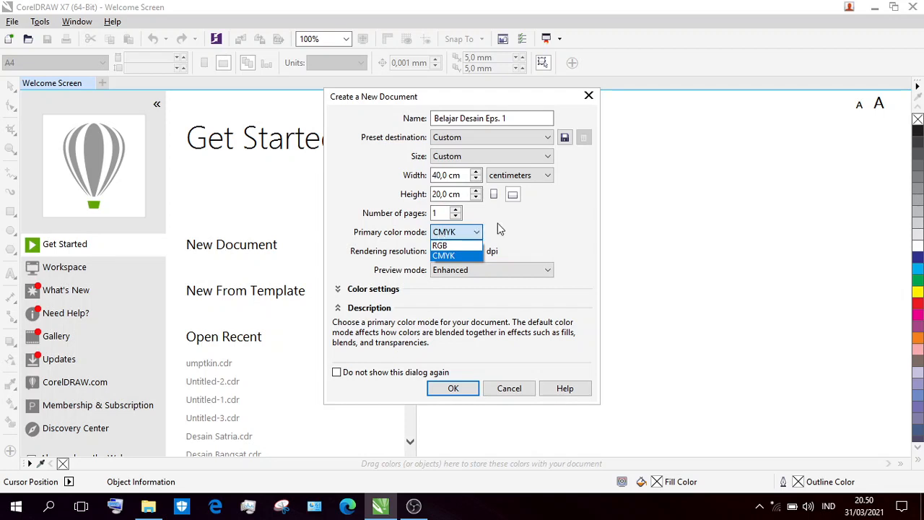
pyautogui.press('Tab')
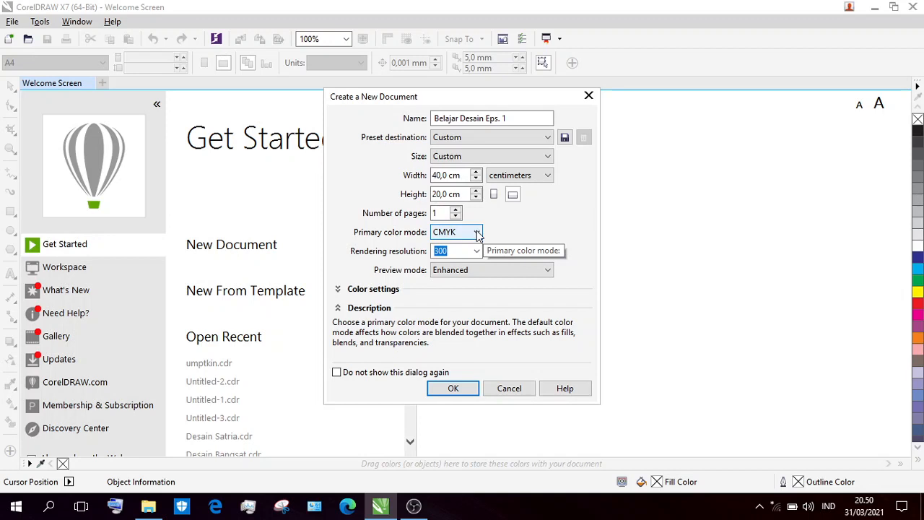
pyautogui.click(477, 234)
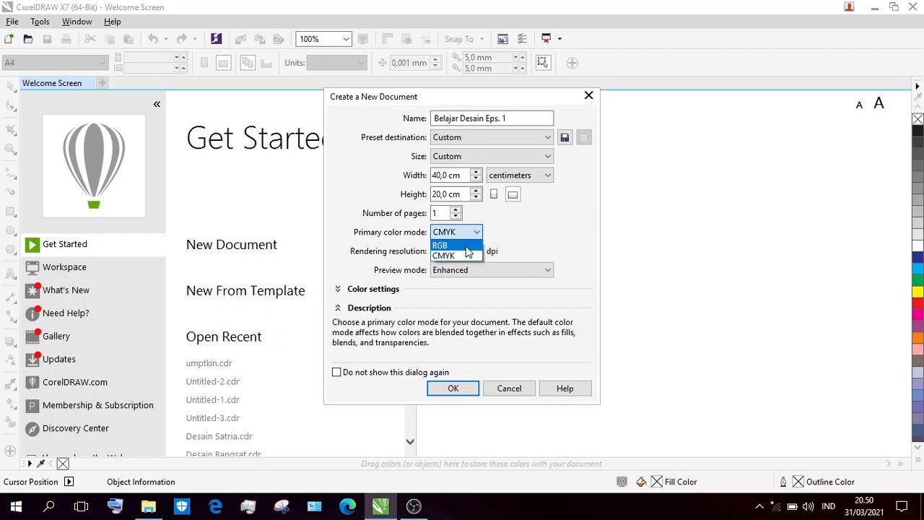
pyautogui.click(463, 246)
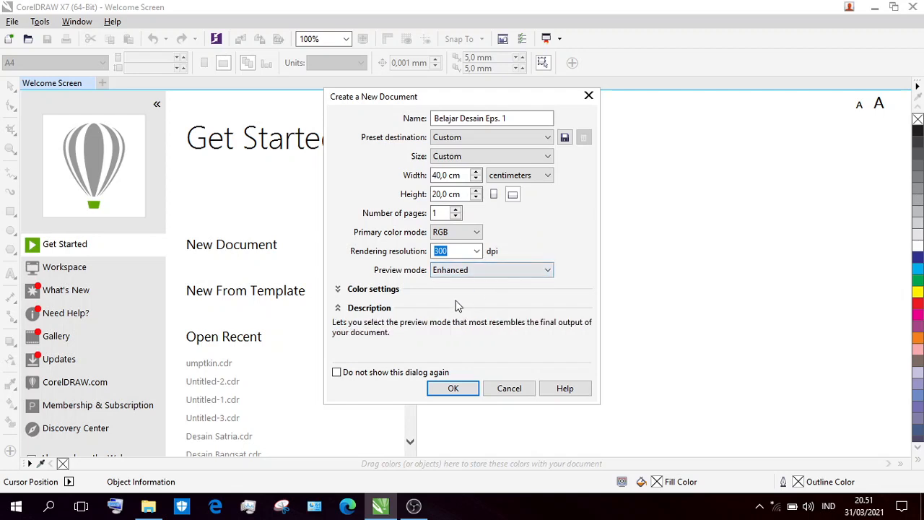
pyautogui.click(464, 396)
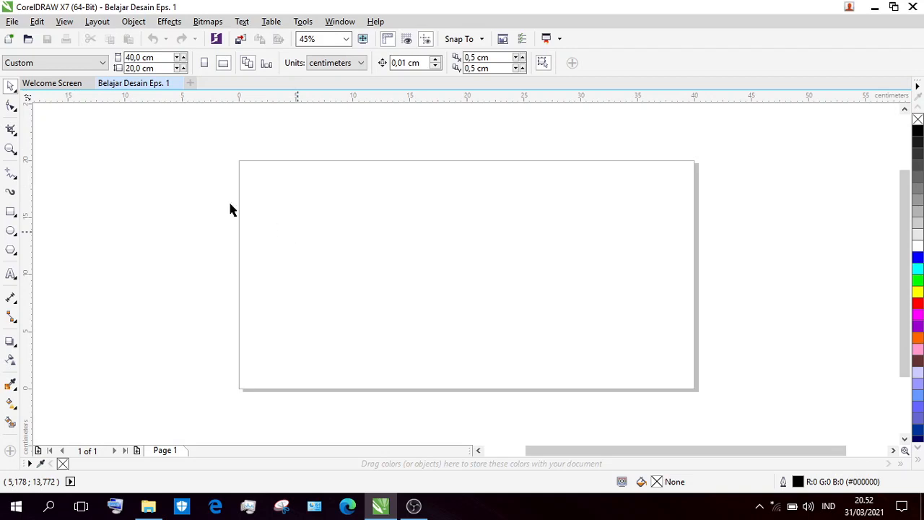
# Draw two separate rectangles on the page, about 13.8 by 9.9 cm on its left half and about 10.1 by 7.2 cm on its right half.
pyautogui.click(13, 215)
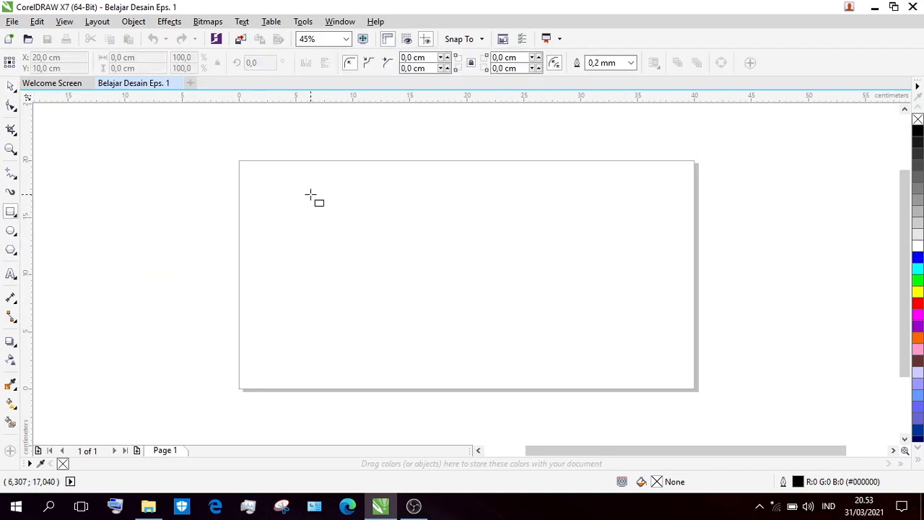
pyautogui.moveTo(310, 194); pyautogui.dragTo(468, 306)
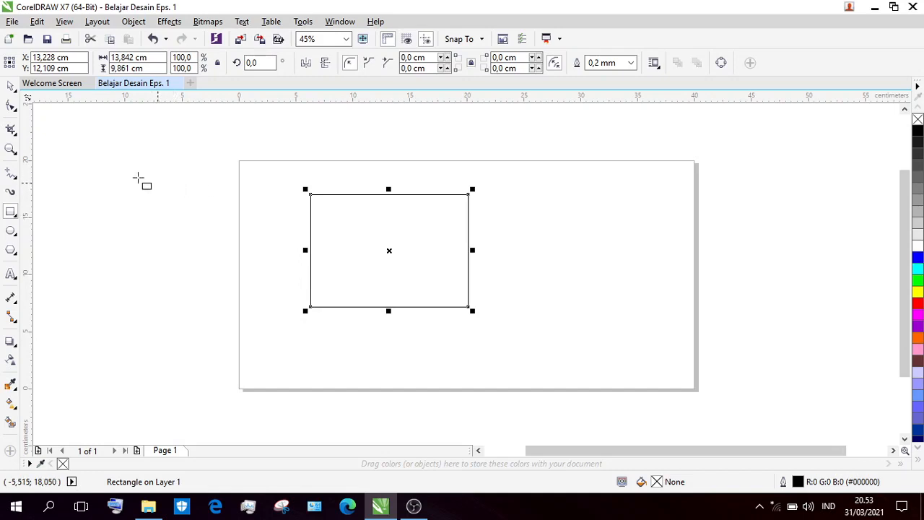
pyautogui.moveTo(525, 192); pyautogui.dragTo(640, 274)
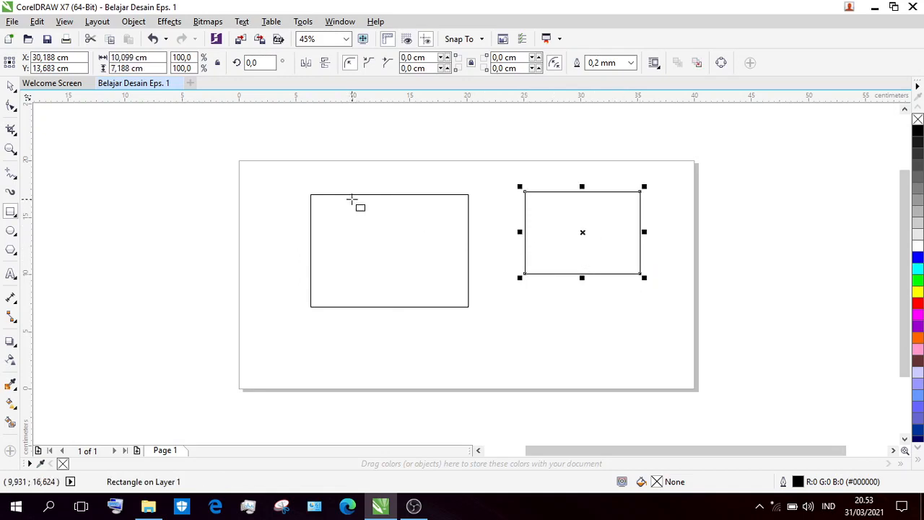
# Move the smaller rectangle about 3 cm straight down with the Pick tool and deselect it.
pyautogui.click(12, 87)
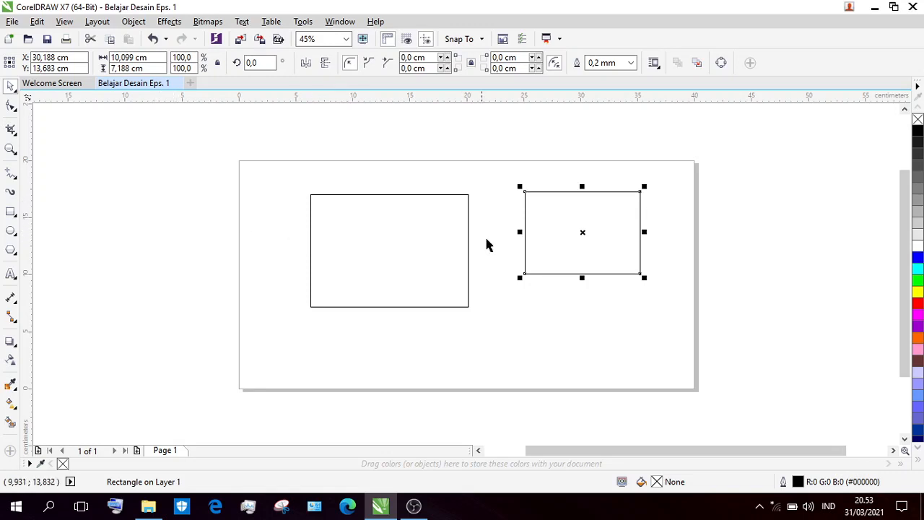
pyautogui.click(412, 219)
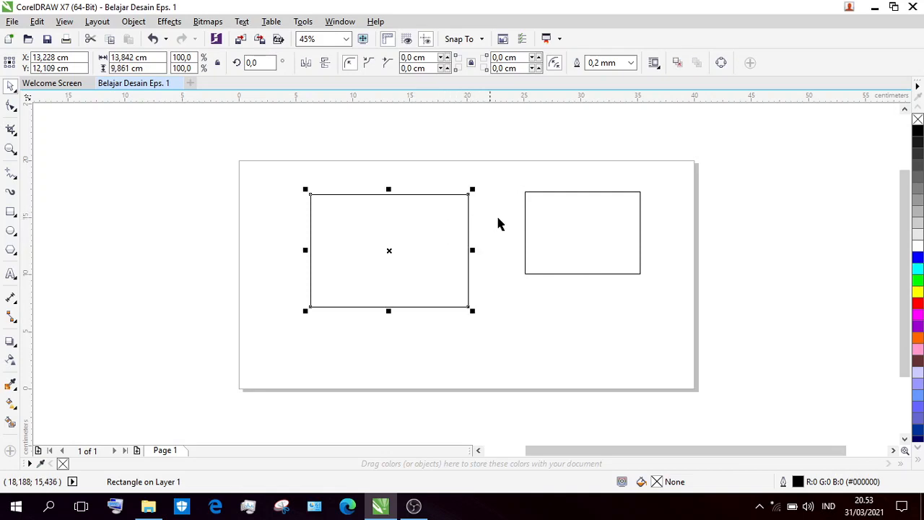
pyautogui.click(547, 225)
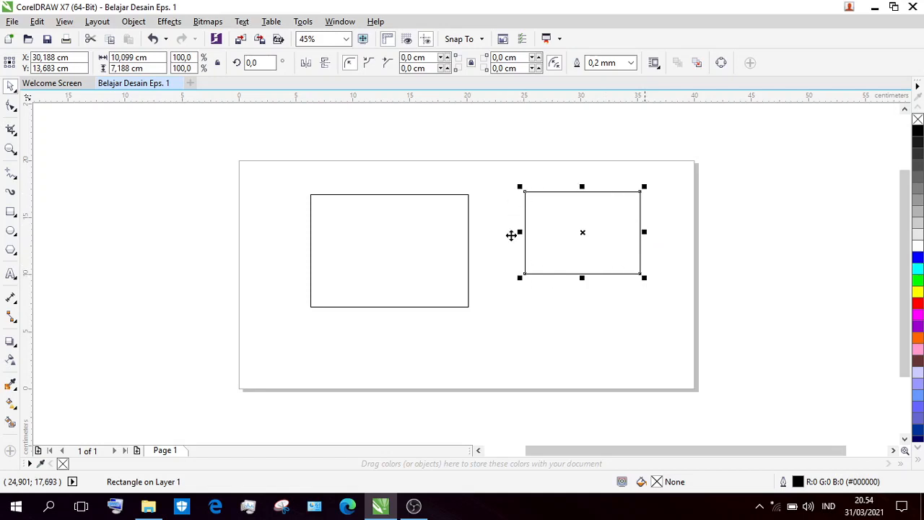
pyautogui.press('F10')
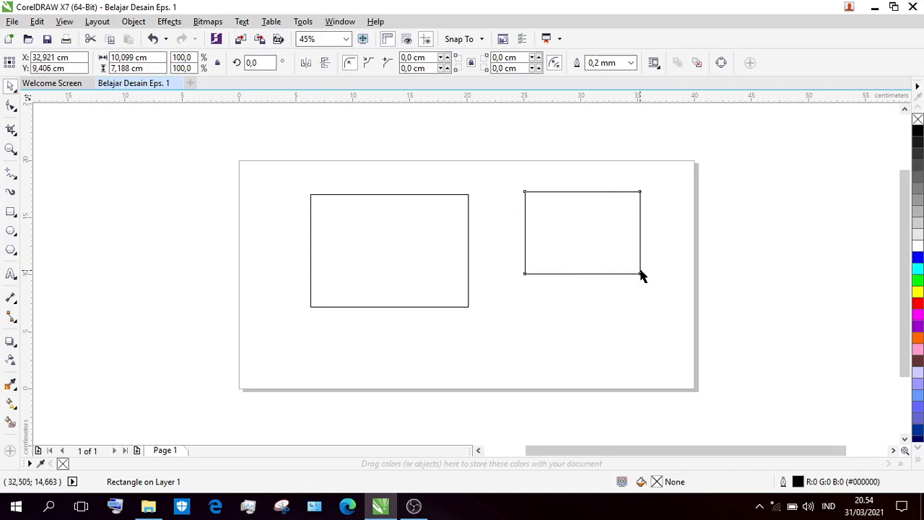
pyautogui.moveTo(609, 221); pyautogui.dragTo(602, 256)
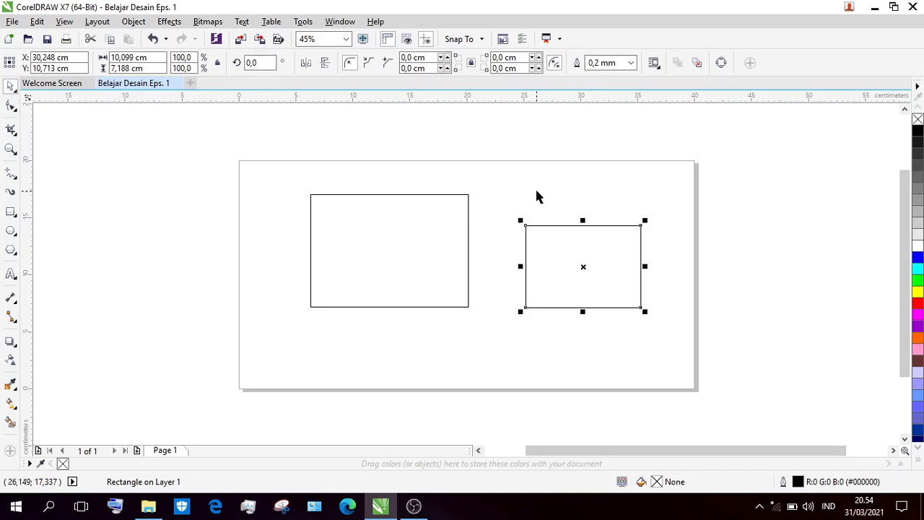
pyautogui.click(536, 196)
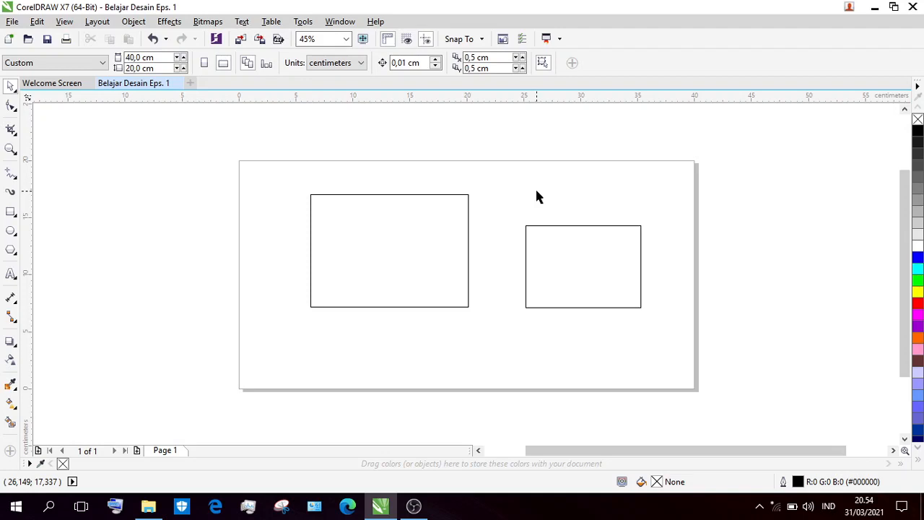
# Move the larger rectangle about 2.1 cm left and 1.2 cm down, leaving it deselected.
pyautogui.click(439, 220)
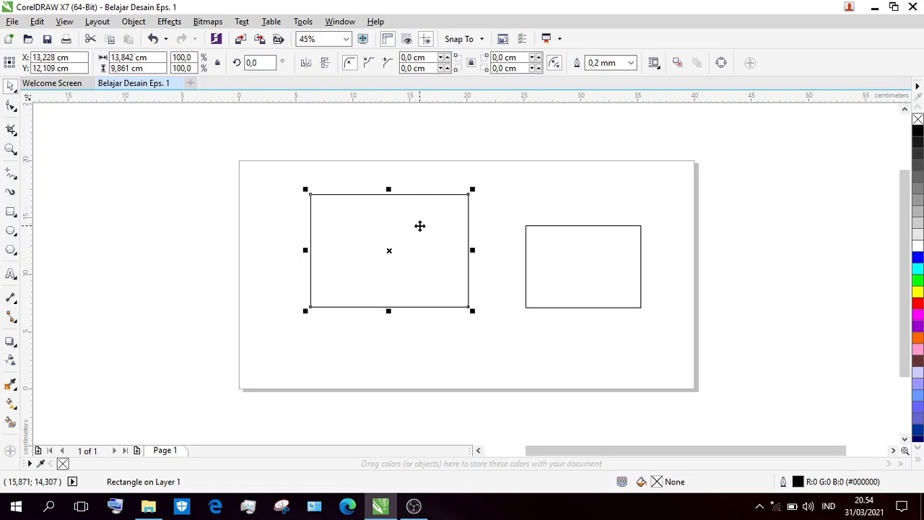
pyautogui.moveTo(419, 226); pyautogui.dragTo(396, 237)
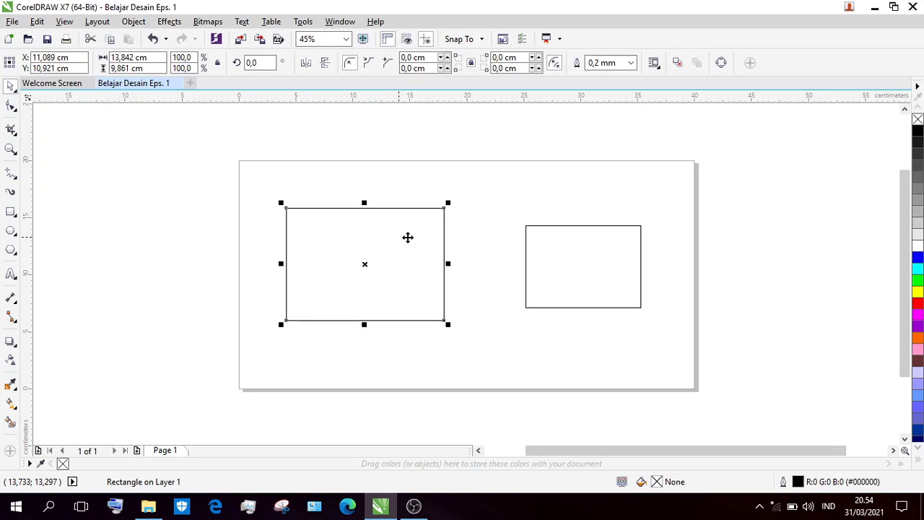
pyautogui.click(483, 235)
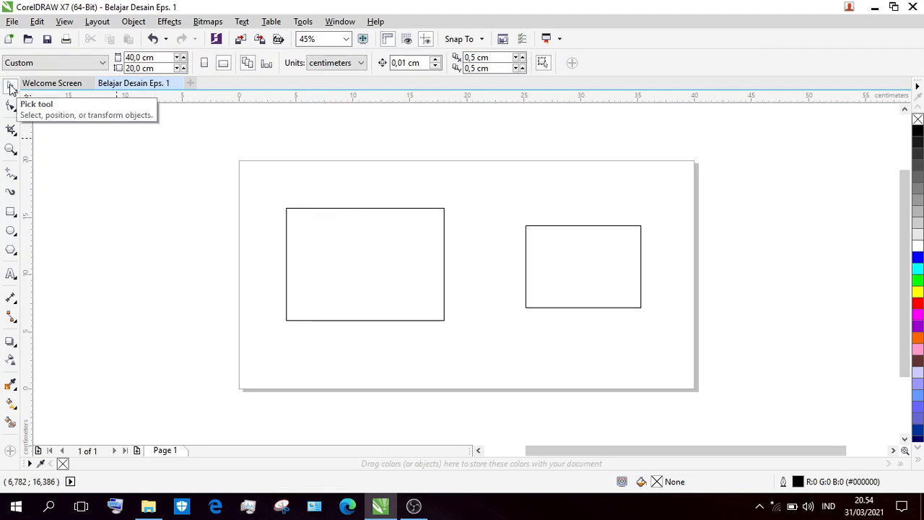
# Select the larger and the smaller rectangle in turn, clear the selection, and select the larger rectangle again.
pyautogui.click(316, 225)
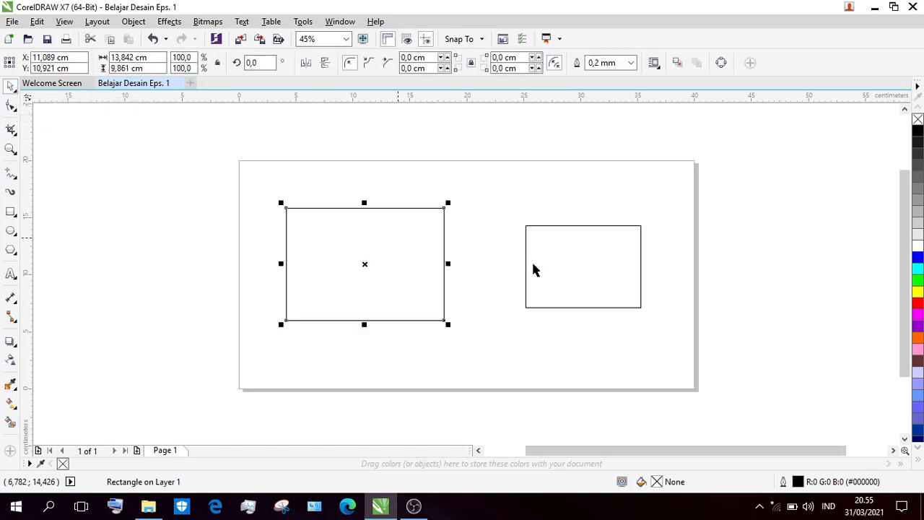
pyautogui.click(557, 257)
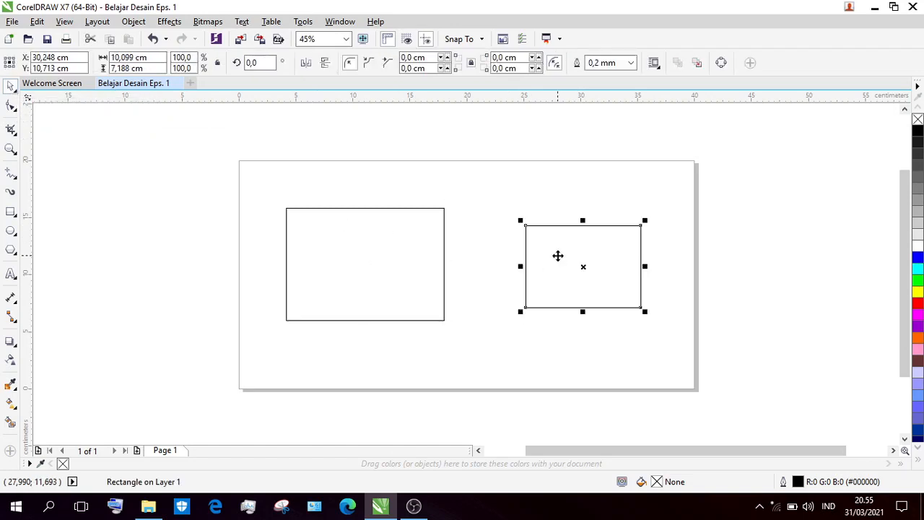
pyautogui.click(480, 213)
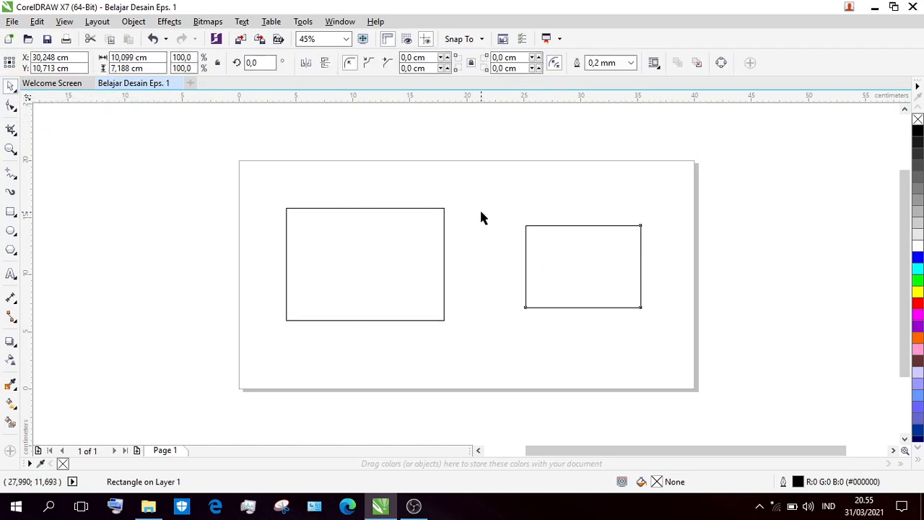
pyautogui.click(395, 239)
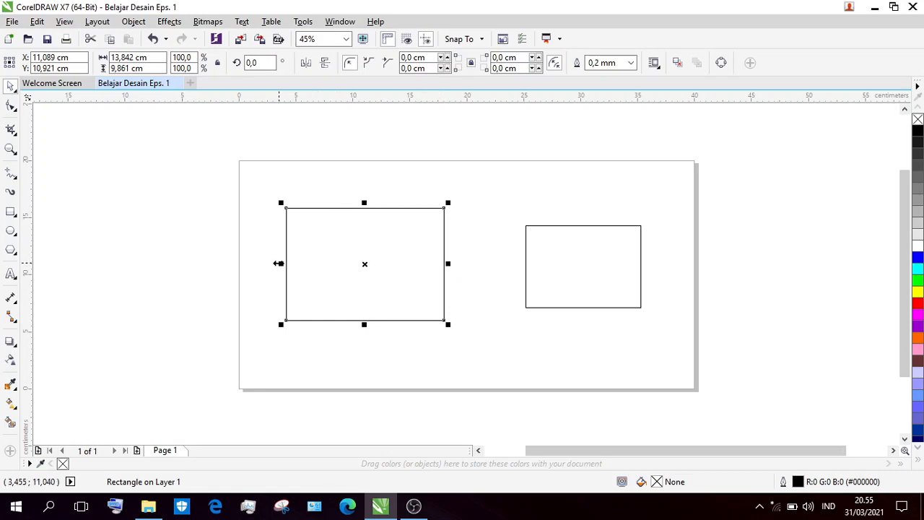
# Stretch the larger rectangle outward by its sides and lower-right corner to about 20.7 by 14.6 cm.
pyautogui.moveTo(279, 263); pyautogui.dragTo(260, 265)
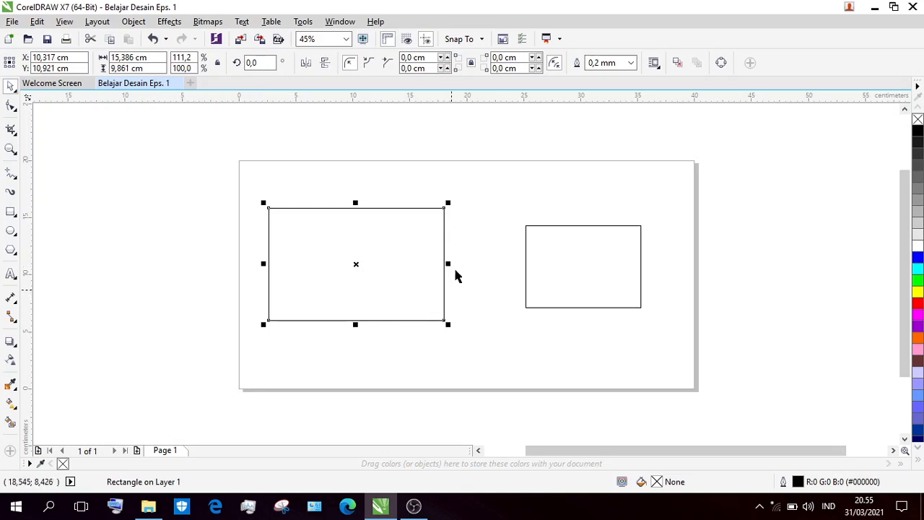
pyautogui.moveTo(449, 264); pyautogui.dragTo(479, 263)
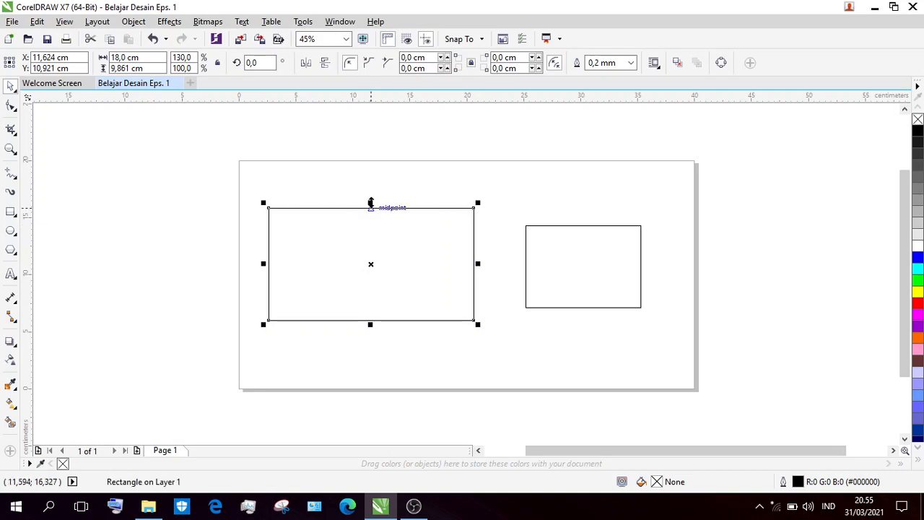
pyautogui.moveTo(370, 204); pyautogui.dragTo(371, 188)
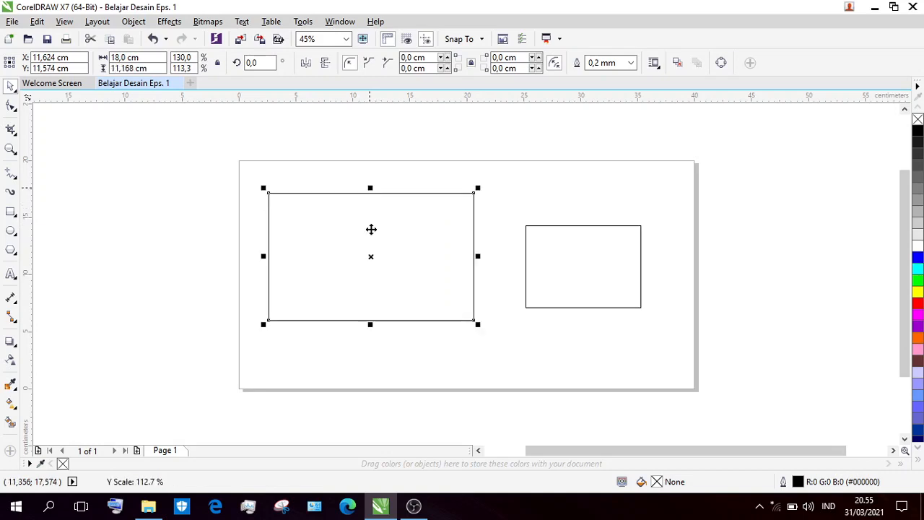
pyautogui.moveTo(371, 324); pyautogui.dragTo(376, 344)
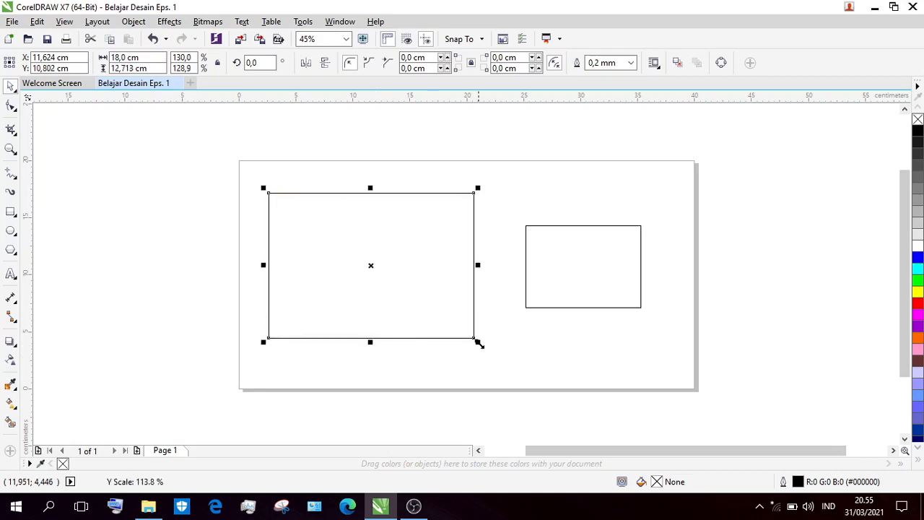
pyautogui.moveTo(479, 344); pyautogui.dragTo(515, 367)
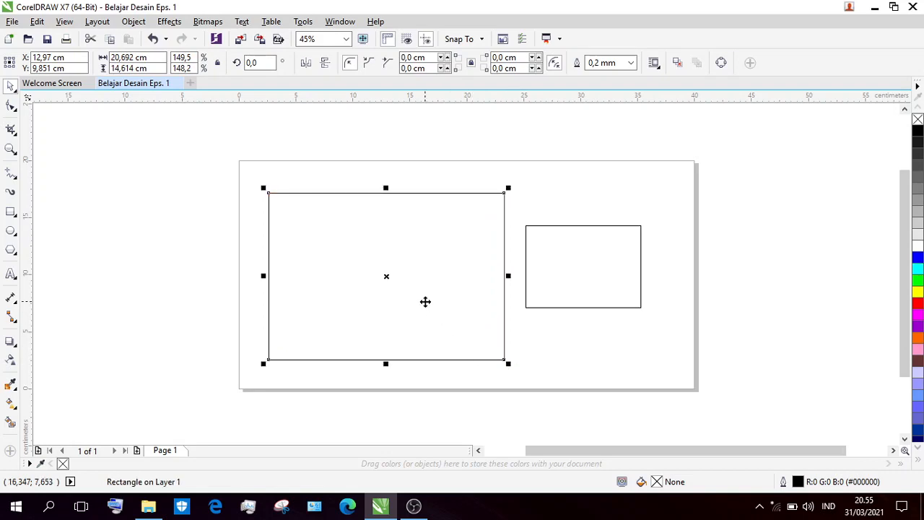
# Move the enlarged rectangle about 1.2 cm left and 0.9 cm up, leaving it deselected.
pyautogui.moveTo(425, 301)
pyautogui.mouseDown()
pyautogui.moveTo(408, 284)
pyautogui.moveTo(426, 314)
pyautogui.mouseUp()
pyautogui.moveTo(426, 314); pyautogui.dragTo(411, 293)
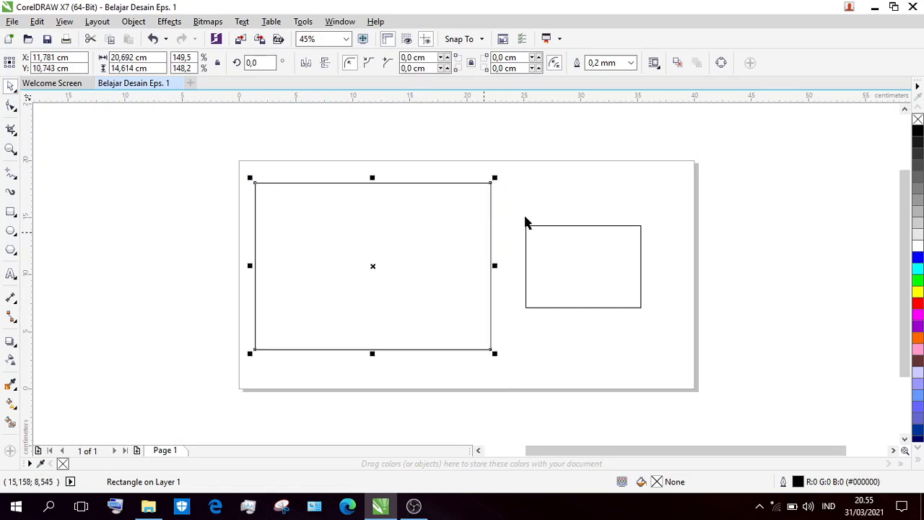
pyautogui.click(548, 202)
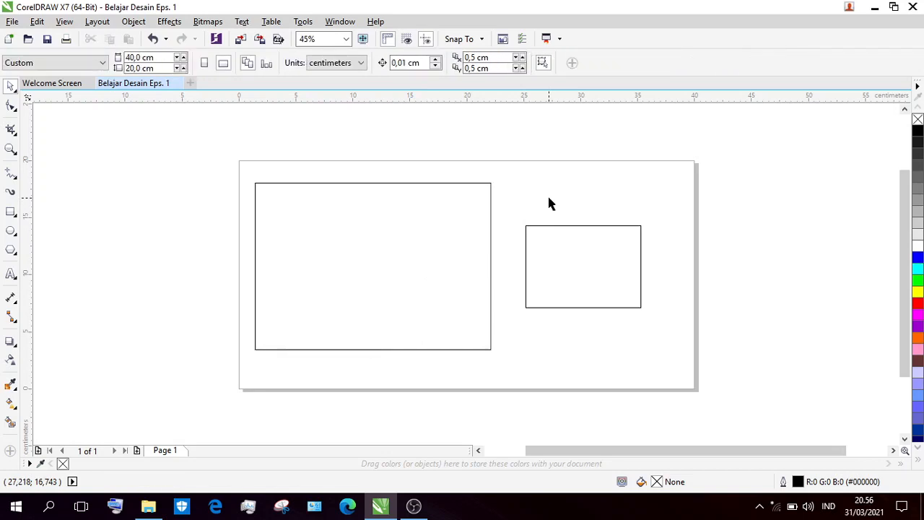
# Select the larger rectangle in resize mode and in rotate-and-skew mode, clearing the selection each time.
pyautogui.click(434, 241)
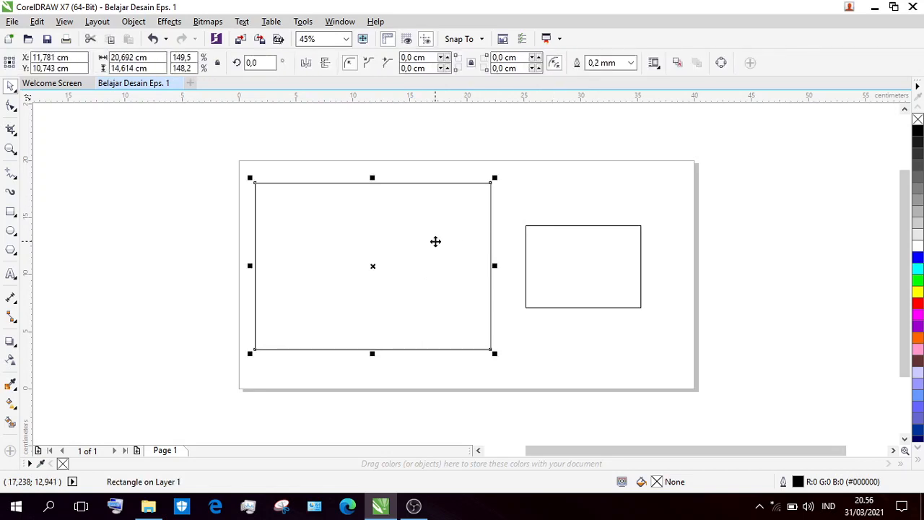
pyautogui.click(435, 241)
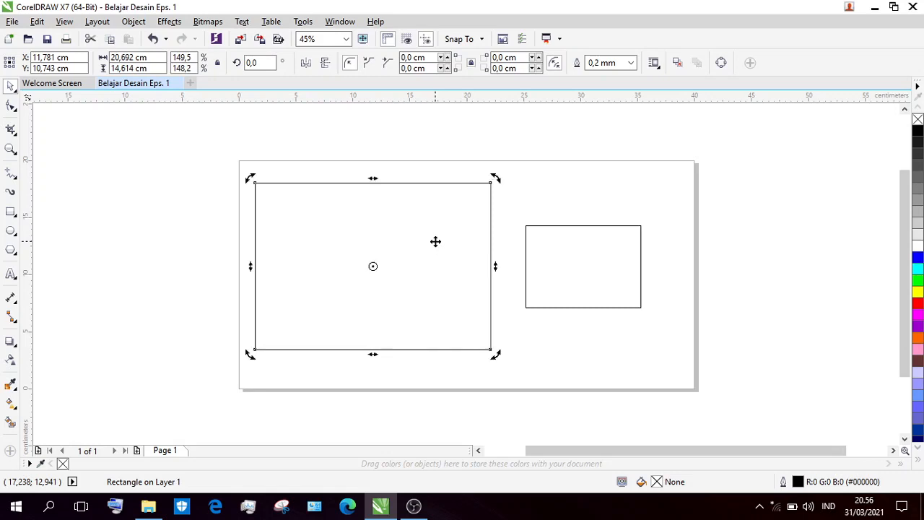
pyautogui.click(544, 203)
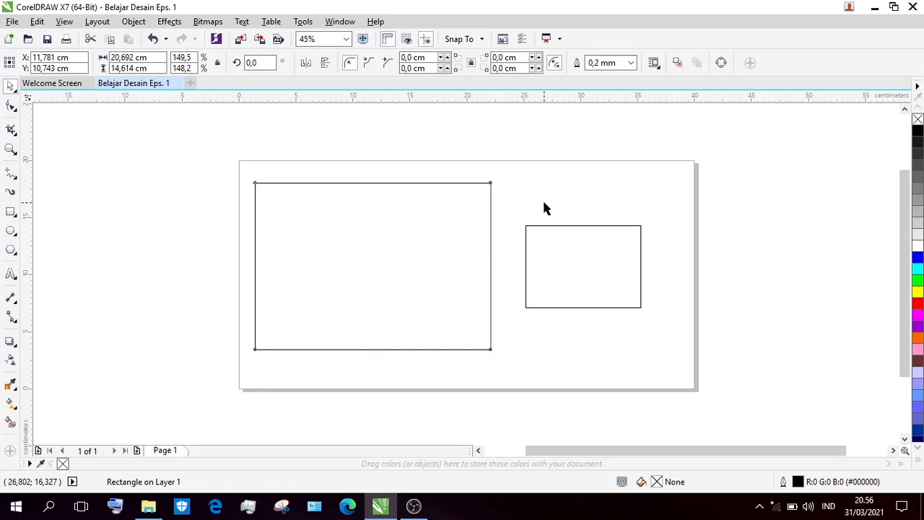
pyautogui.click(459, 216)
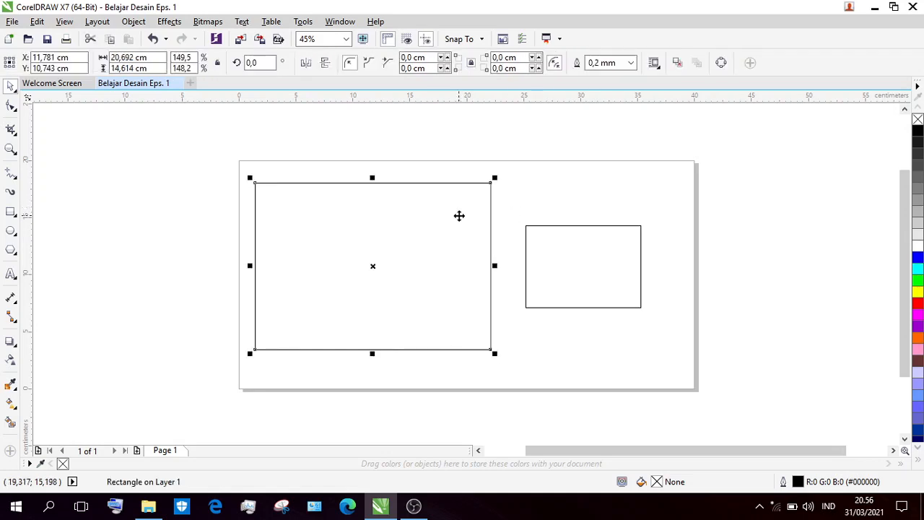
pyautogui.click(546, 189)
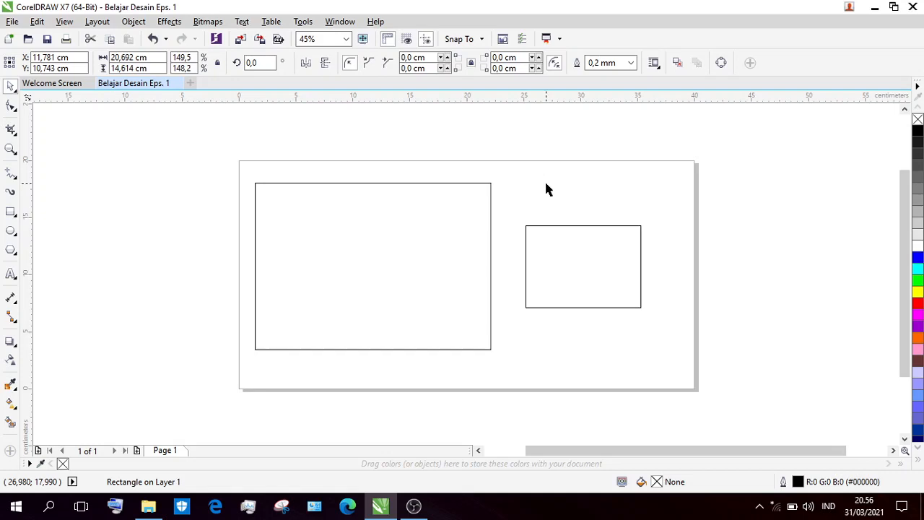
# Skew the larger rectangle's upper edge horizontally, first to the left and then to the right, reaching an overall width of about 25.4 cm.
pyautogui.click(455, 224)
pyautogui.click(455, 225)
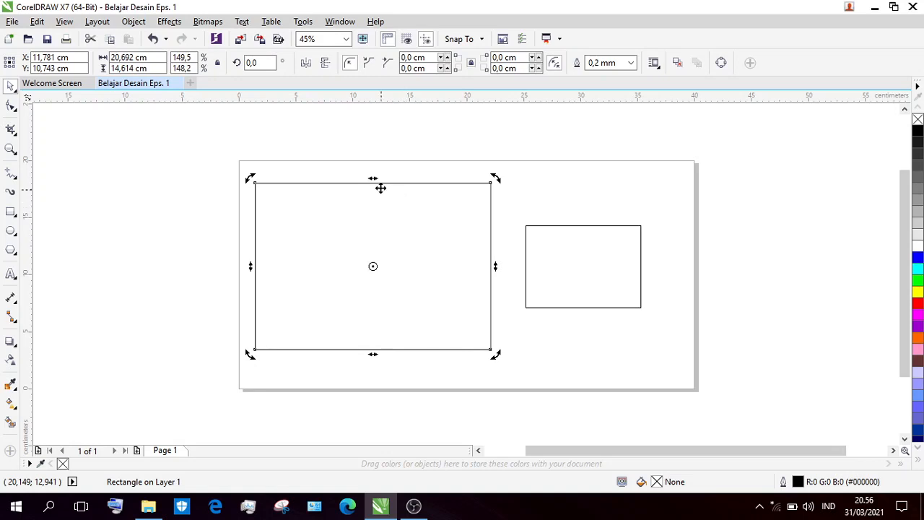
pyautogui.moveTo(373, 179); pyautogui.dragTo(330, 181)
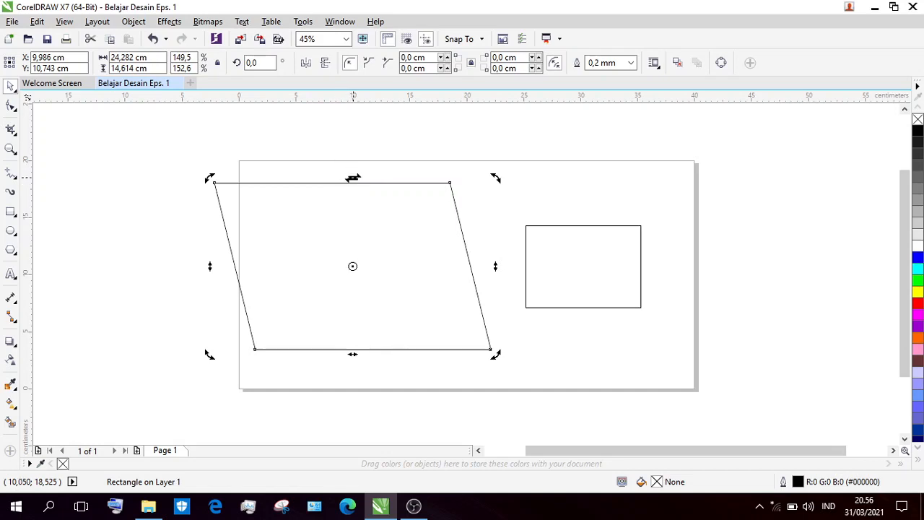
pyautogui.moveTo(352, 178); pyautogui.dragTo(447, 185)
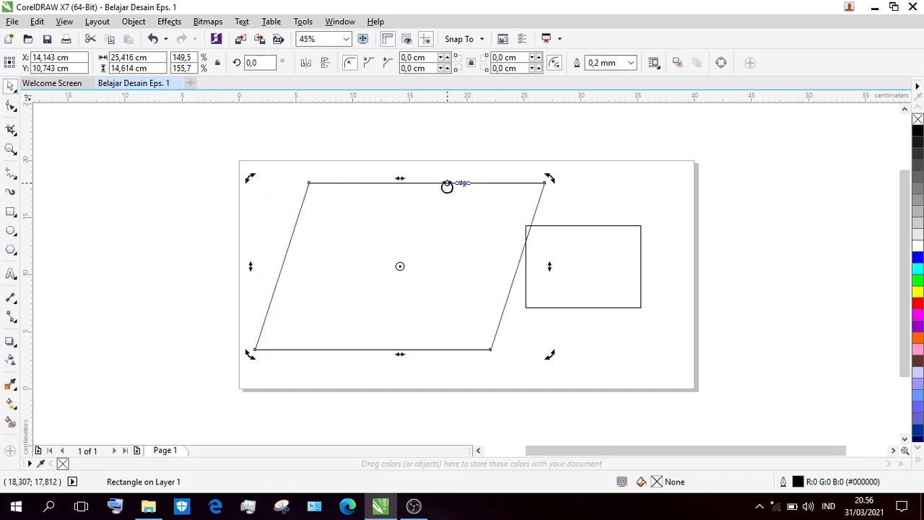
pyautogui.click(422, 138)
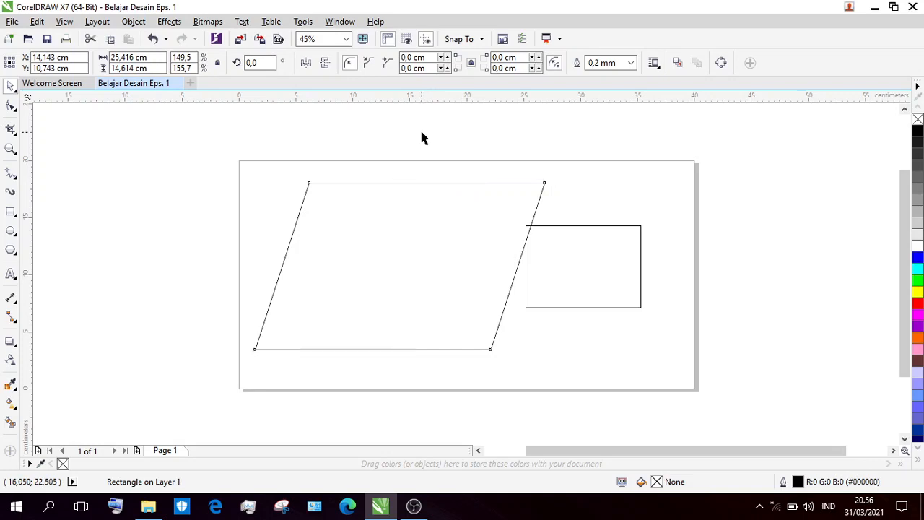
# Rotate the skewed larger shape freely about its centre to about 166.2°.
pyautogui.click(407, 224)
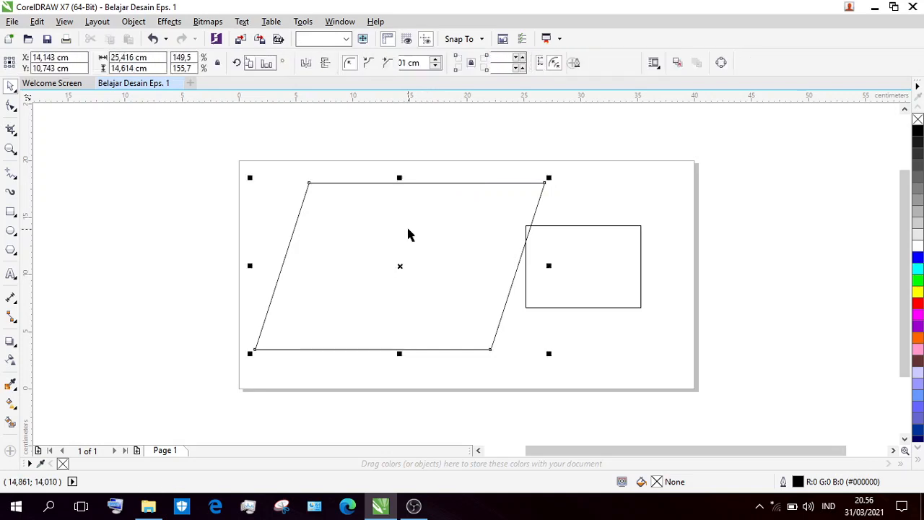
pyautogui.press('F10')
pyautogui.click(408, 229)
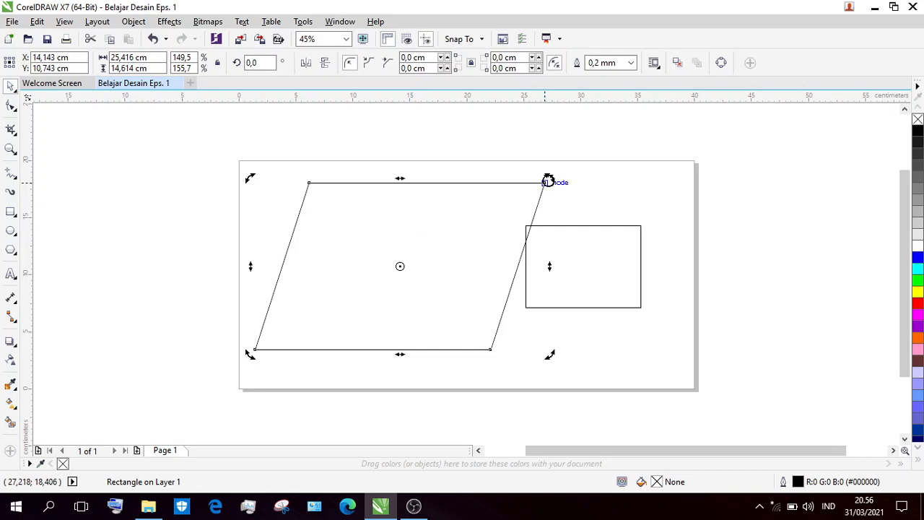
pyautogui.moveTo(547, 180); pyautogui.dragTo(353, 279)
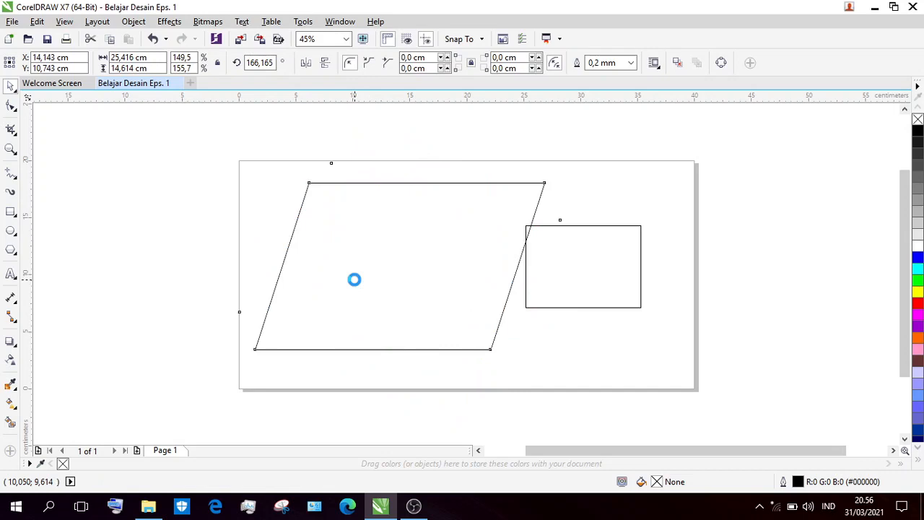
# Rotate the smaller rectangle about its centre, first to about 63.4° and then on to about 340°, and deselect it.
pyautogui.click(620, 251)
pyautogui.click(619, 249)
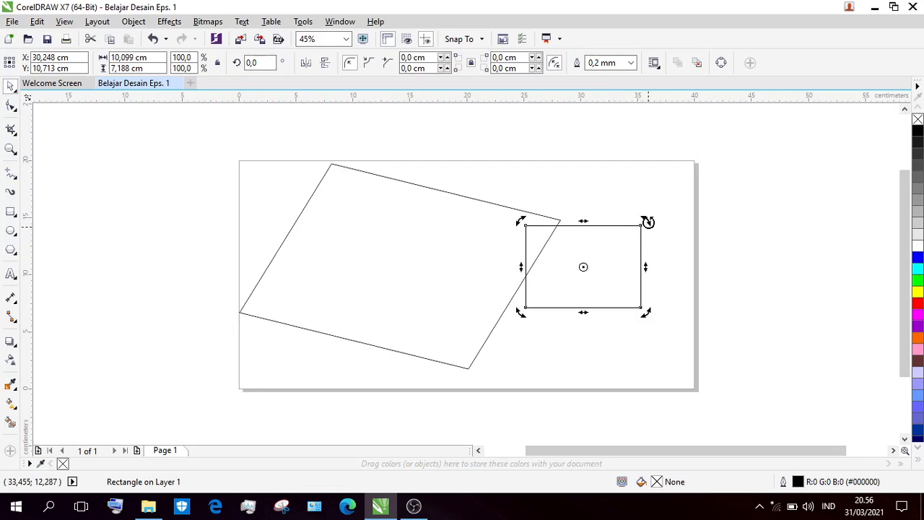
pyautogui.moveTo(646, 220); pyautogui.dragTo(550, 215)
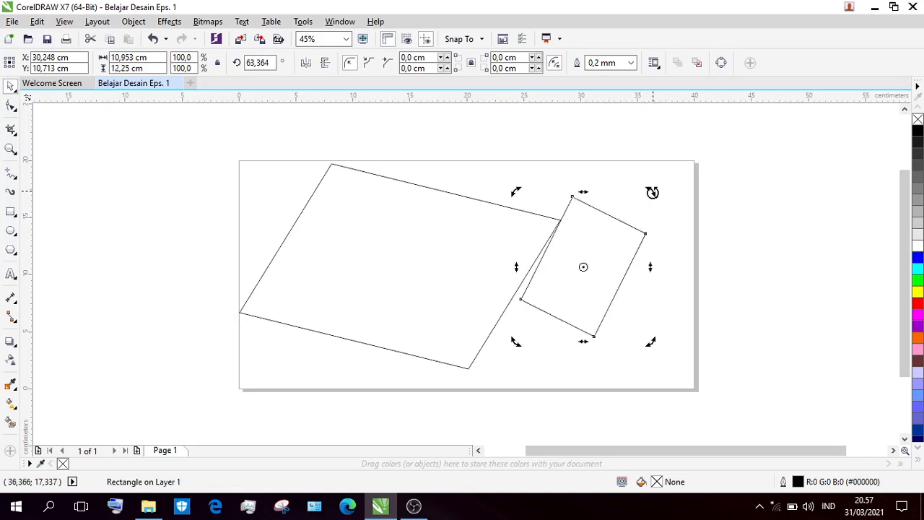
pyautogui.moveTo(652, 190); pyautogui.dragTo(681, 334)
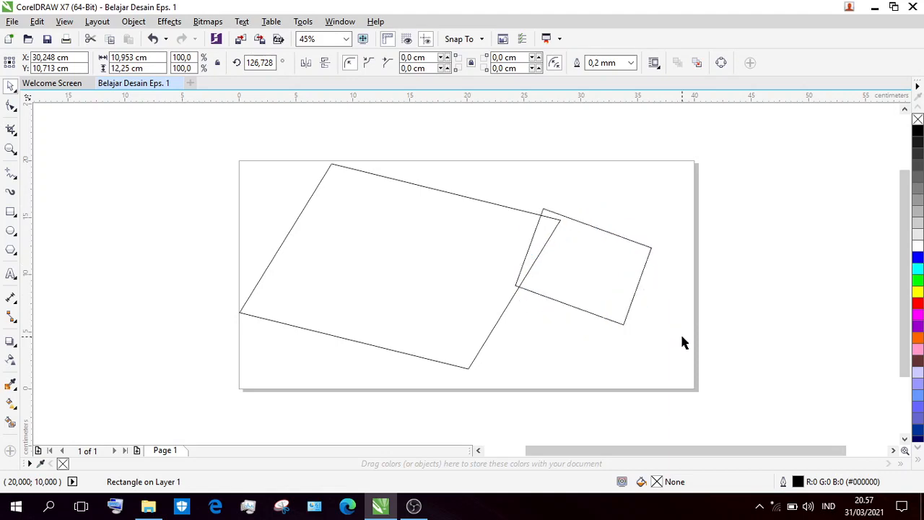
pyautogui.click(596, 160)
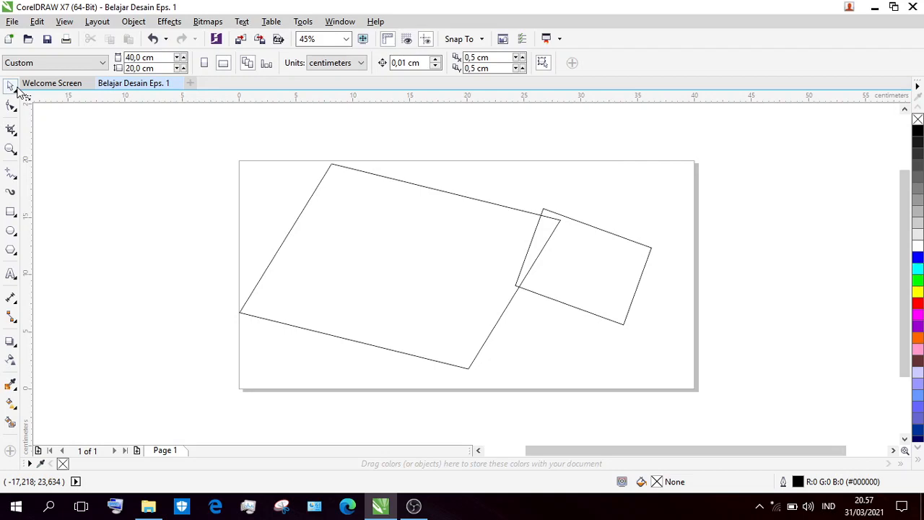
# Stretch the rotated smaller rectangle upward and to the left to an overall size of about 15.2 by 11.9 cm.
pyautogui.click(631, 253)
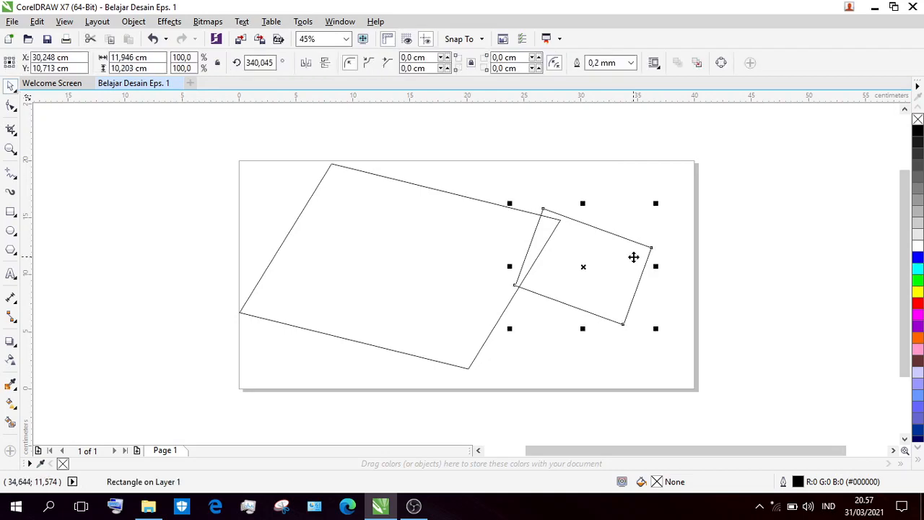
pyautogui.click(633, 257)
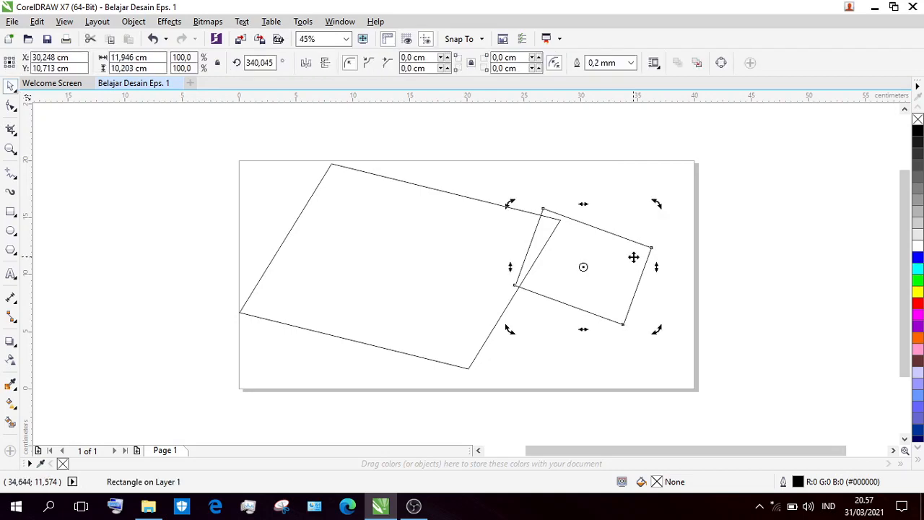
pyautogui.click(633, 257)
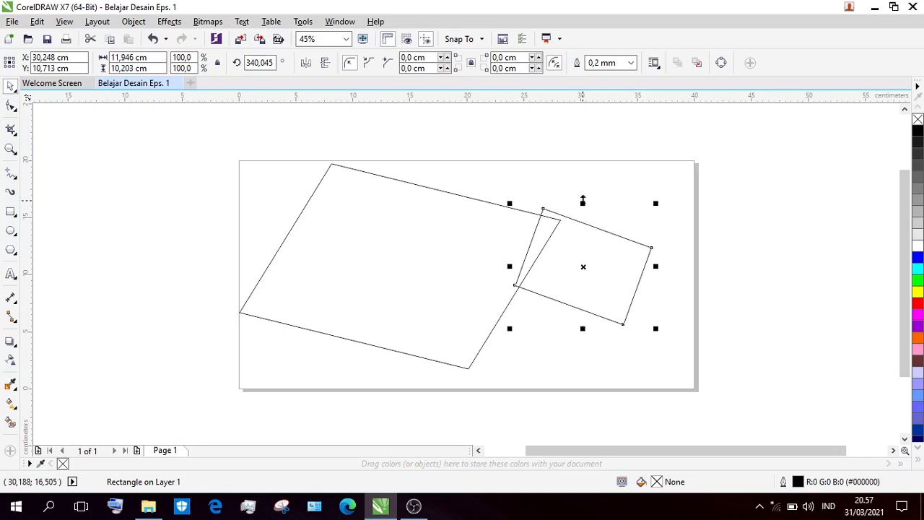
pyautogui.moveTo(582, 199); pyautogui.dragTo(575, 165)
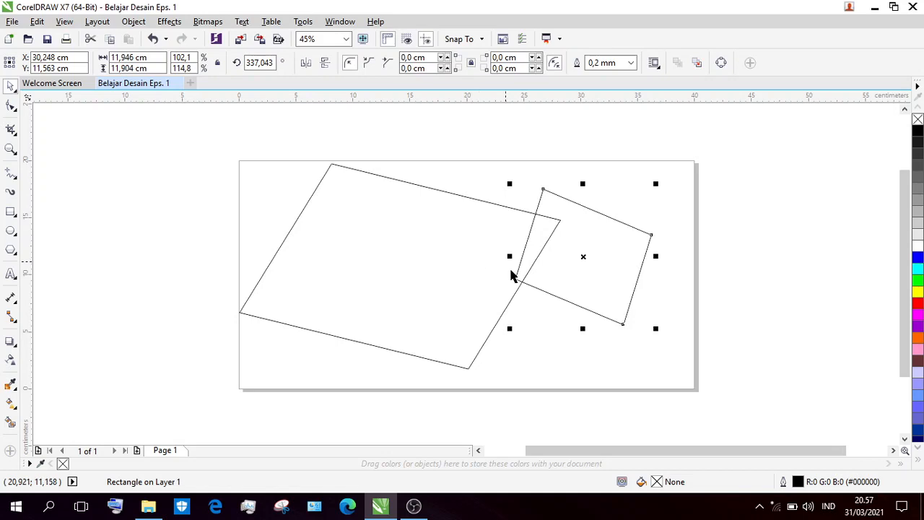
pyautogui.moveTo(511, 258); pyautogui.dragTo(476, 265)
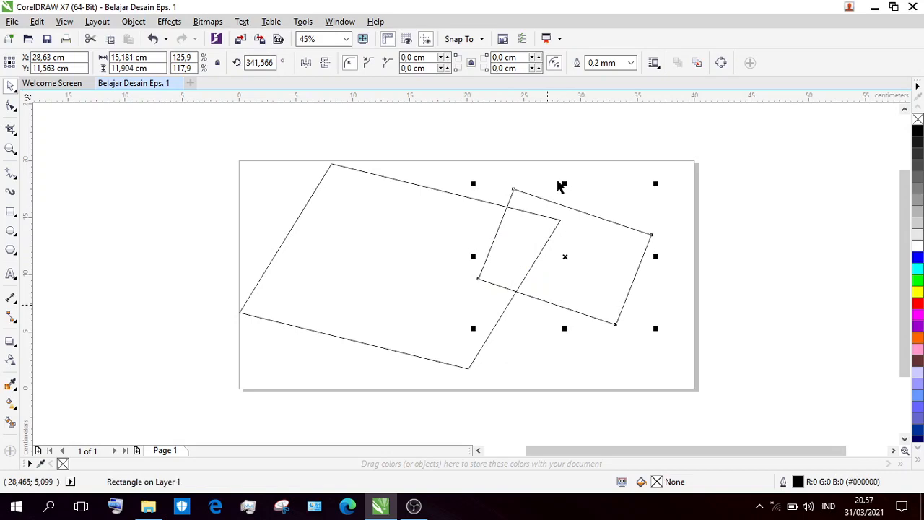
# Move the smaller shape about 1.3 cm right and 0.5 cm down, and skew it to about 13.6 by 10.8 cm overall.
pyautogui.click(601, 262)
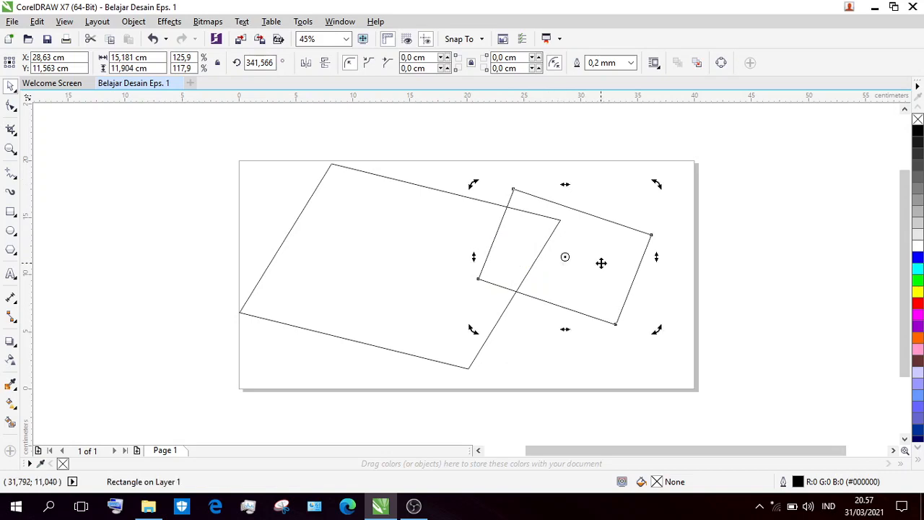
pyautogui.click(600, 262)
pyautogui.moveTo(600, 260)
pyautogui.mouseDown()
pyautogui.moveTo(674, 266)
pyautogui.moveTo(615, 269)
pyautogui.mouseUp()
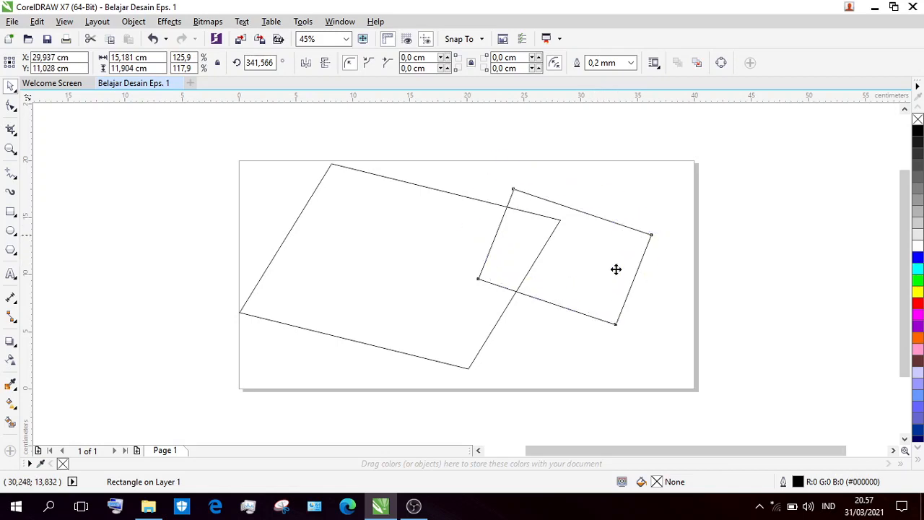
pyautogui.click(579, 220)
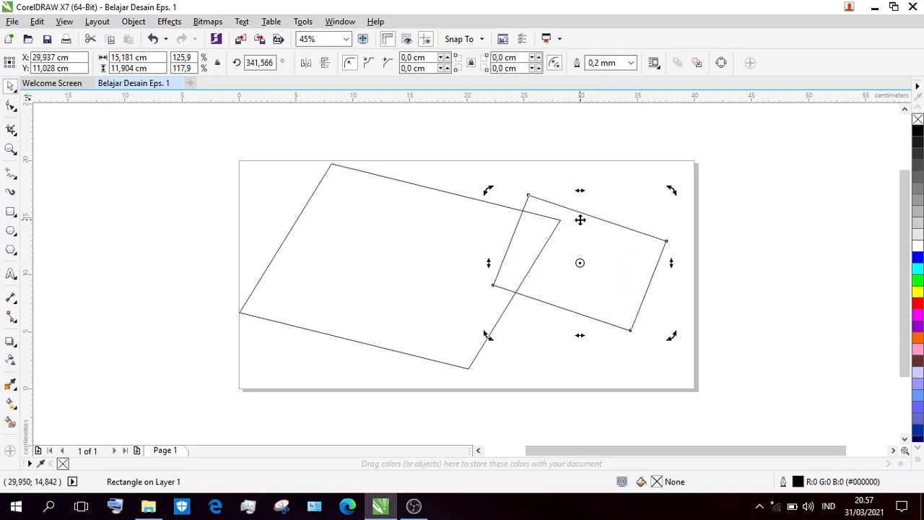
pyautogui.moveTo(580, 191); pyautogui.dragTo(644, 188)
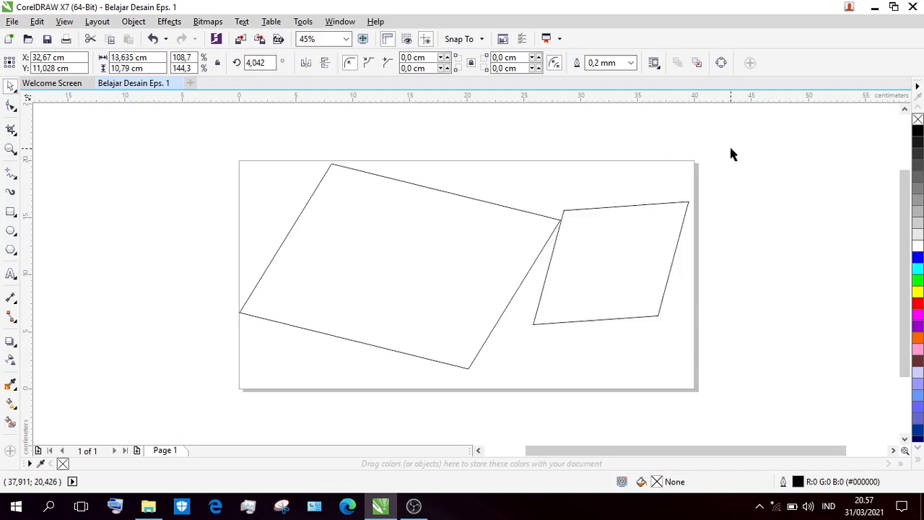
# Delete the smaller shape and the larger shape, leaving the page empty.
pyautogui.moveTo(730, 150); pyautogui.dragTo(533, 352)
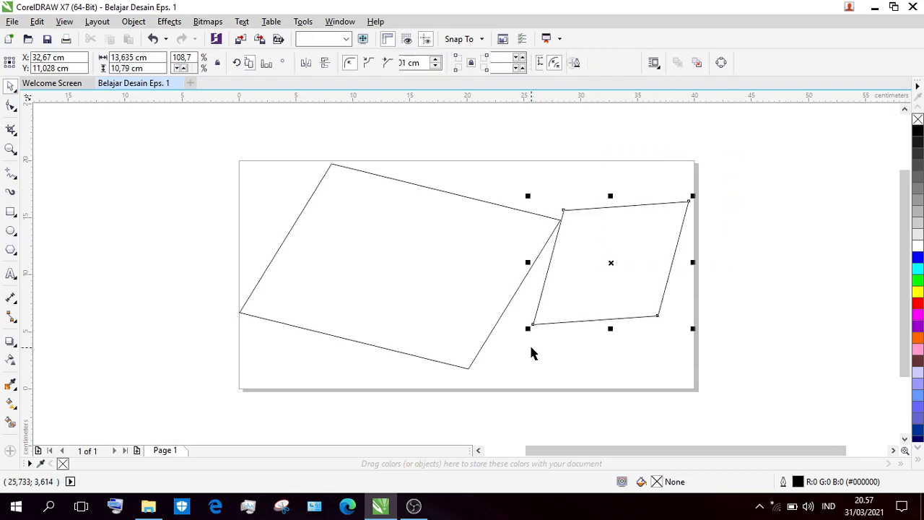
pyautogui.press('Delete')
pyautogui.click(443, 272)
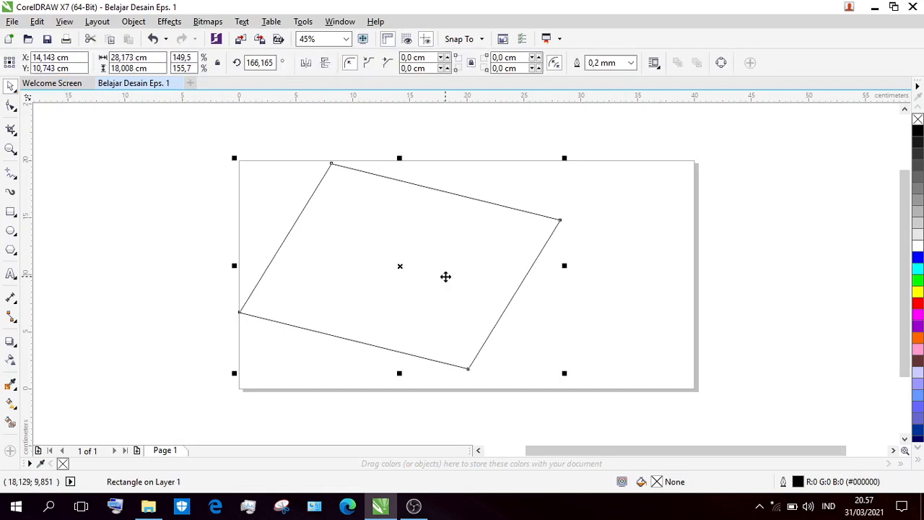
pyautogui.press('Delete')
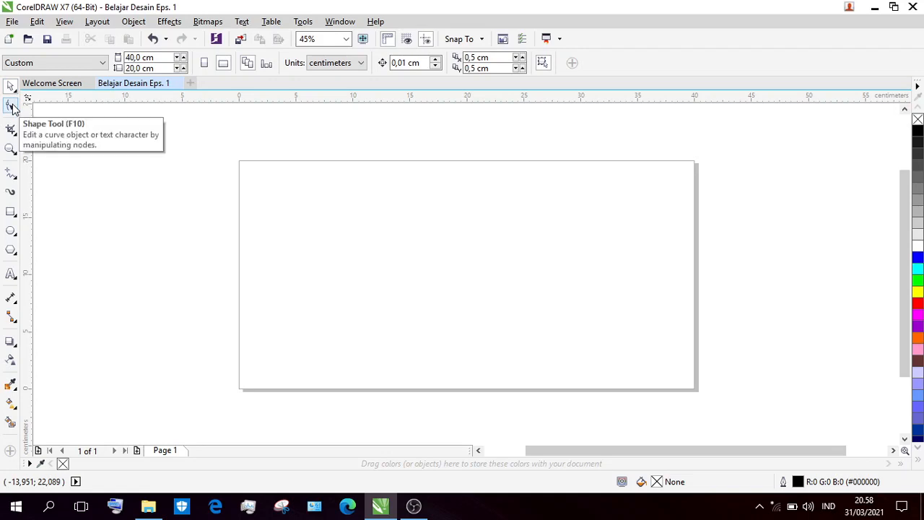
# Draw a rectangle about 15.5 by 11.2 cm in the page's left half and round all its corners to about 1.8 cm.
pyautogui.click(10, 211)
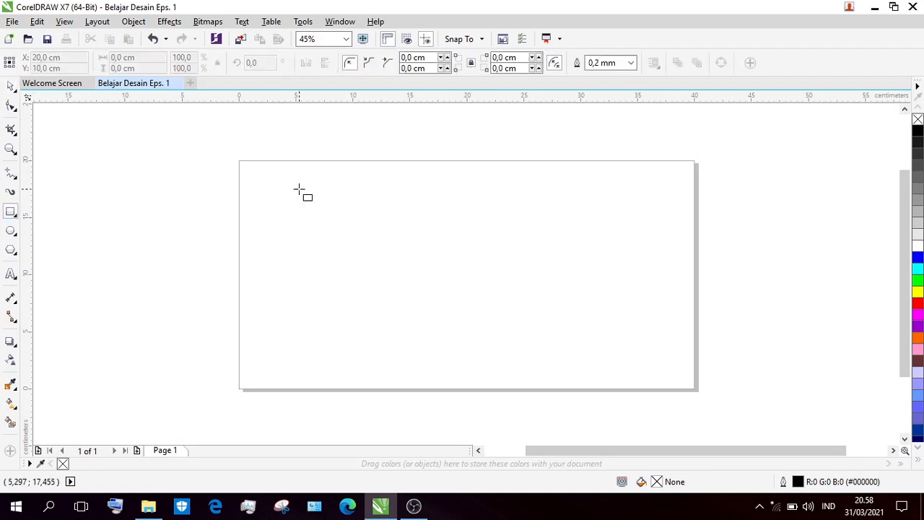
pyautogui.moveTo(298, 189); pyautogui.dragTo(476, 316)
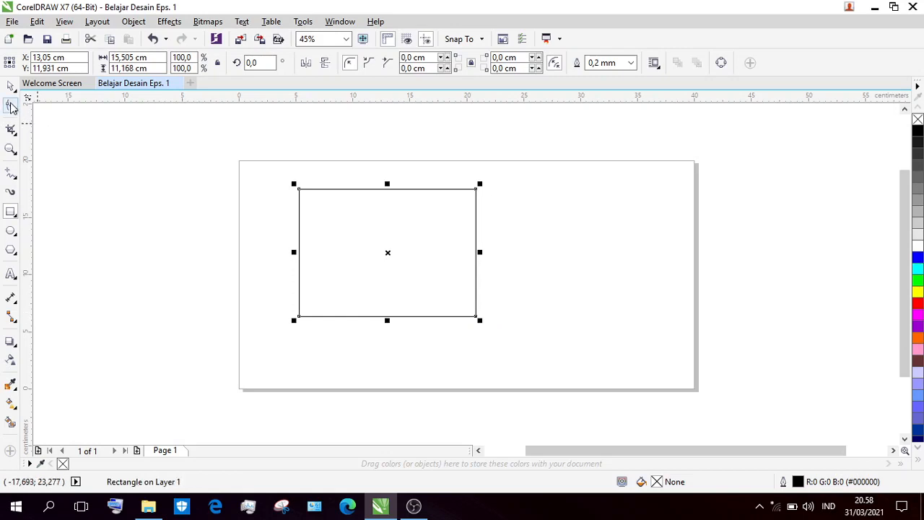
pyautogui.click(11, 106)
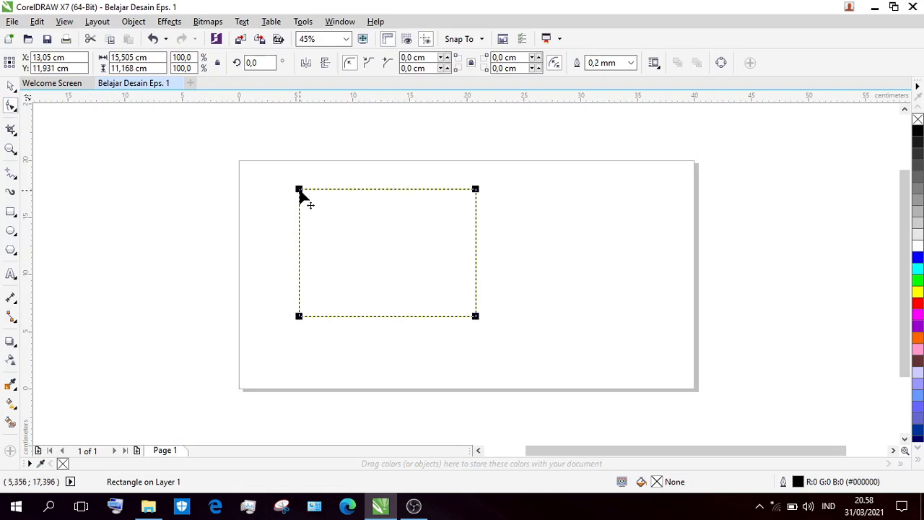
pyautogui.moveTo(299, 191); pyautogui.dragTo(321, 193)
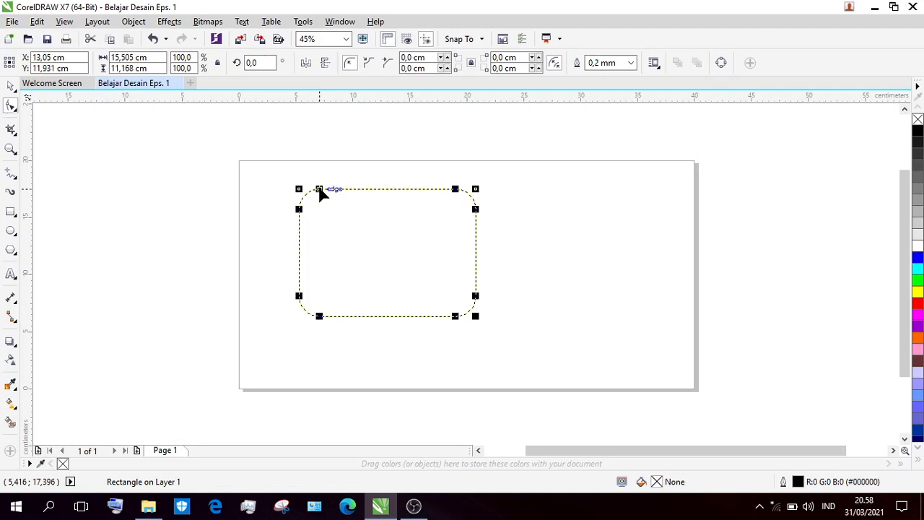
pyautogui.moveTo(320, 189); pyautogui.dragTo(320, 189)
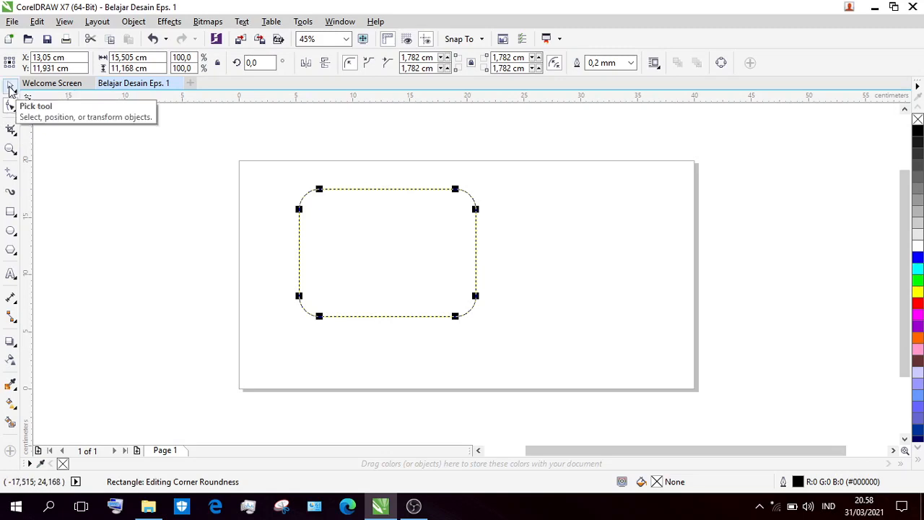
# Move the rounded rectangle about 5.3 cm right and 1.1 cm down, and deselect it.
pyautogui.click(10, 87)
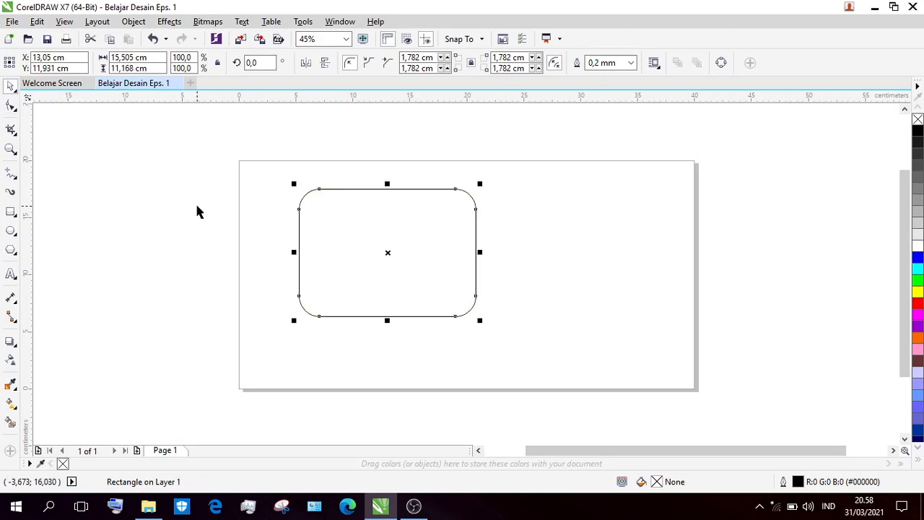
pyautogui.click(367, 223)
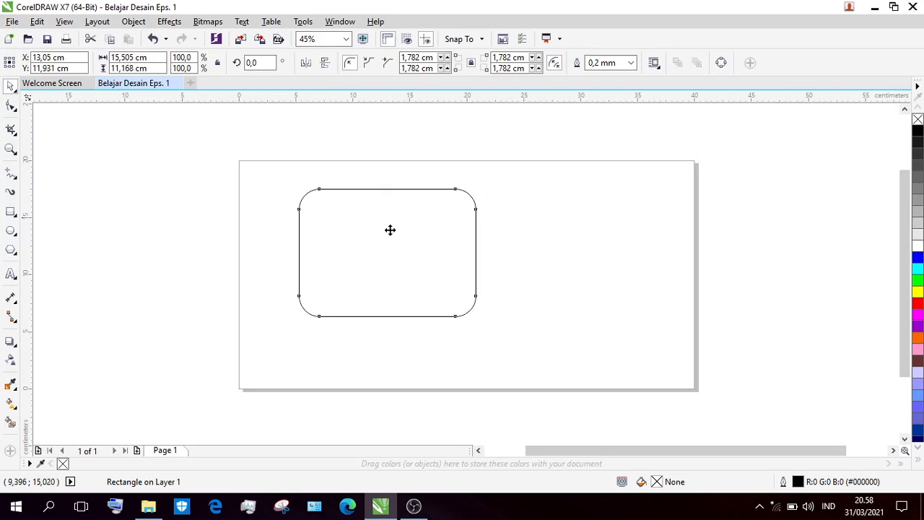
pyautogui.moveTo(389, 229); pyautogui.dragTo(450, 243)
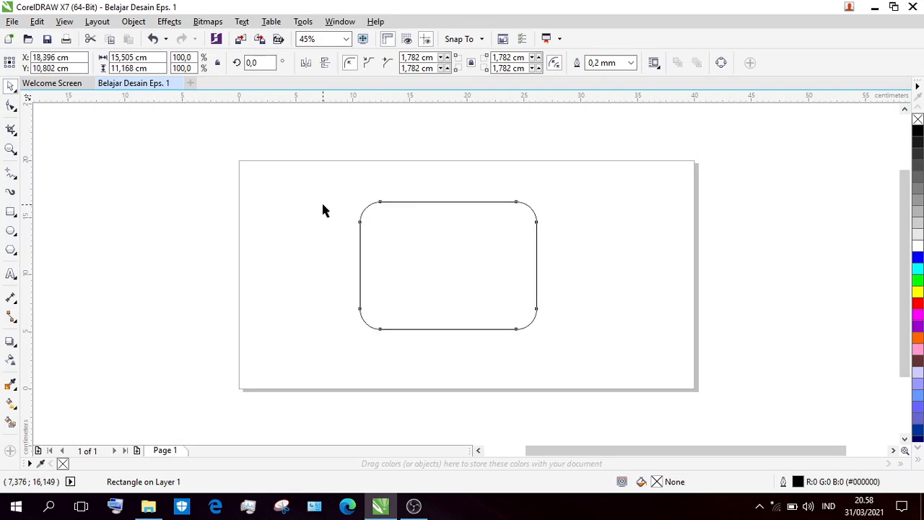
pyautogui.click(322, 210)
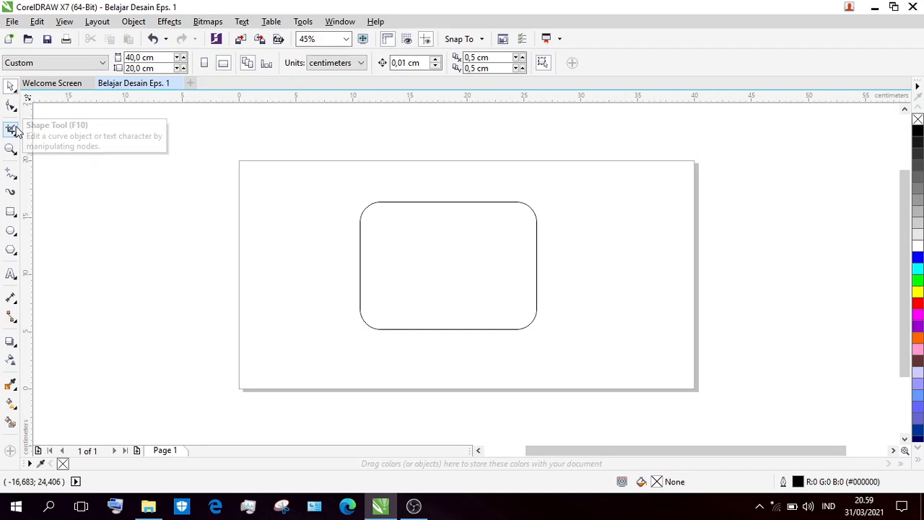
# Crop the rounded rectangle to its left part with a crop area about 9.3 by 14.3 cm, and undo the crop.
pyautogui.click(13, 128)
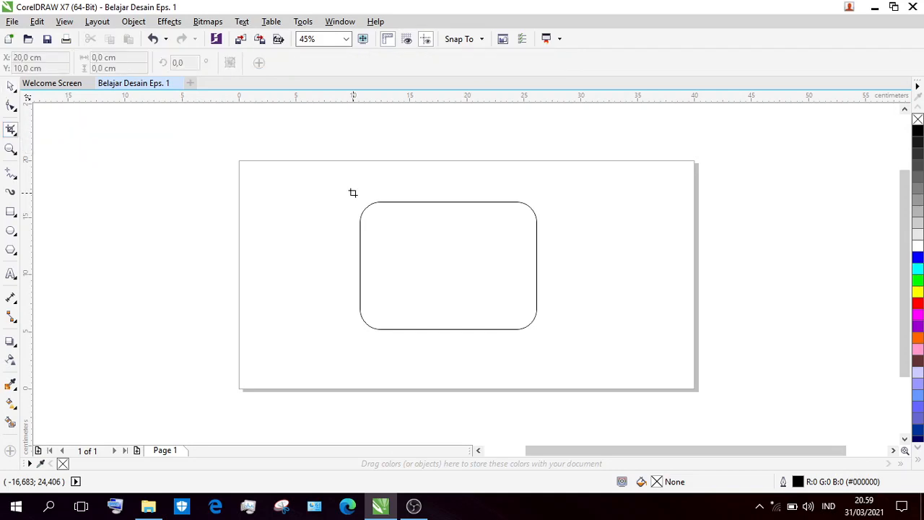
pyautogui.moveTo(349, 189); pyautogui.dragTo(453, 351)
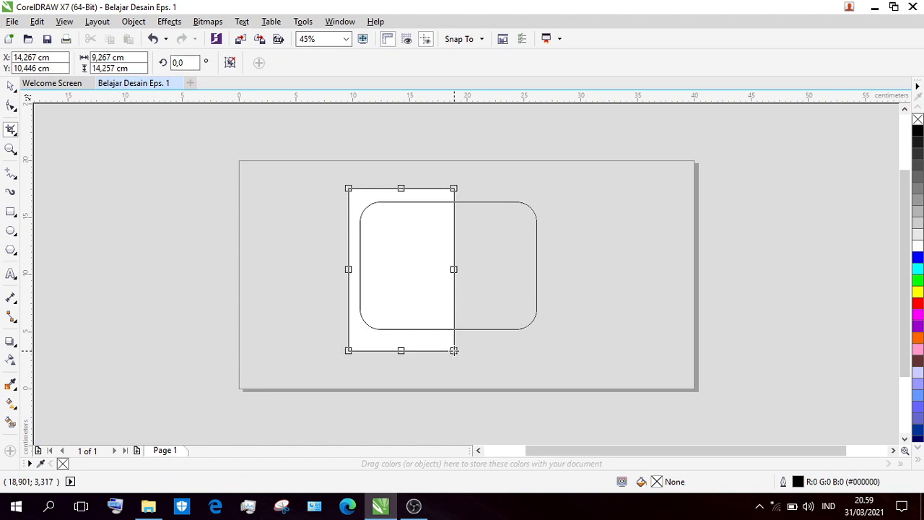
pyautogui.press('Return')
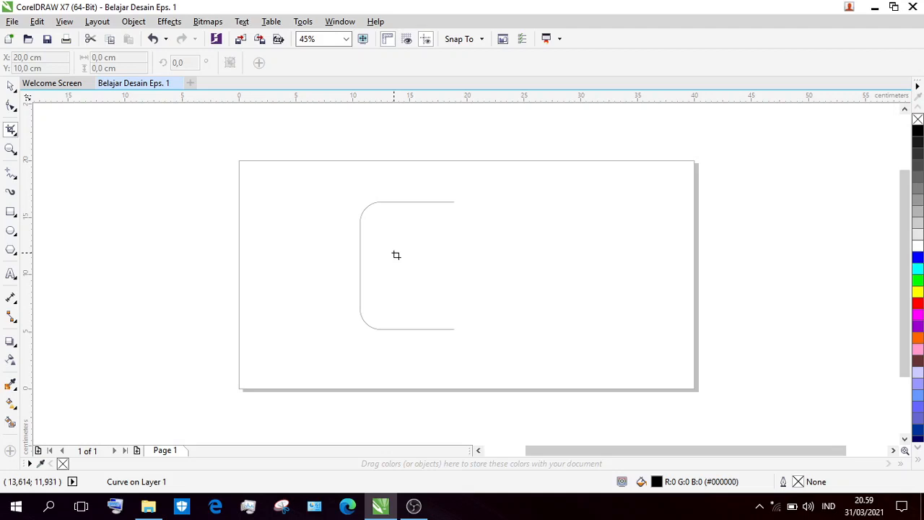
pyautogui.hotkey('ctrl', 'z')
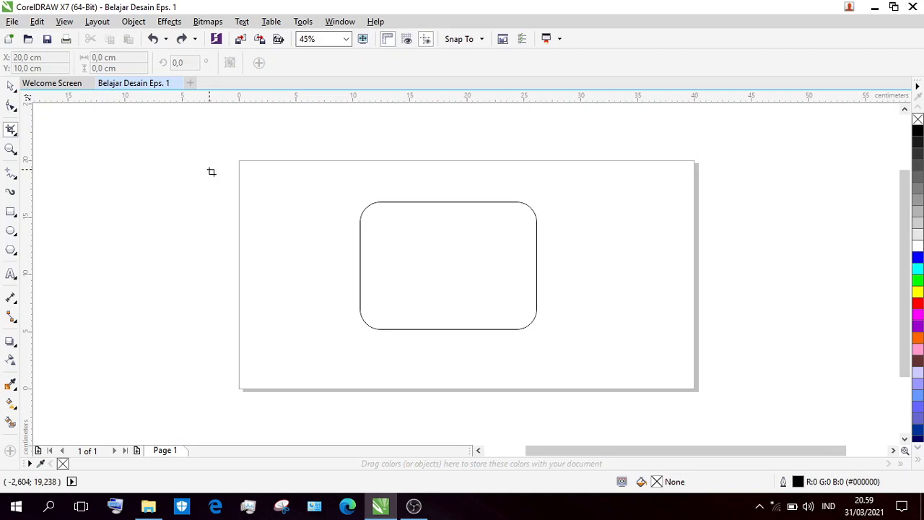
pyautogui.click(11, 86)
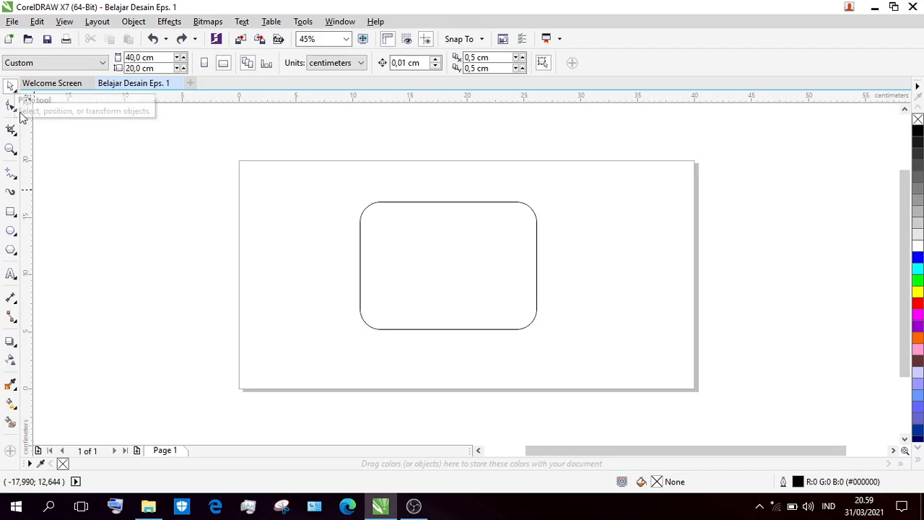
# Zoom in on the area around the rounded rectangle and return to the previous zoom level.
pyautogui.click(10, 150)
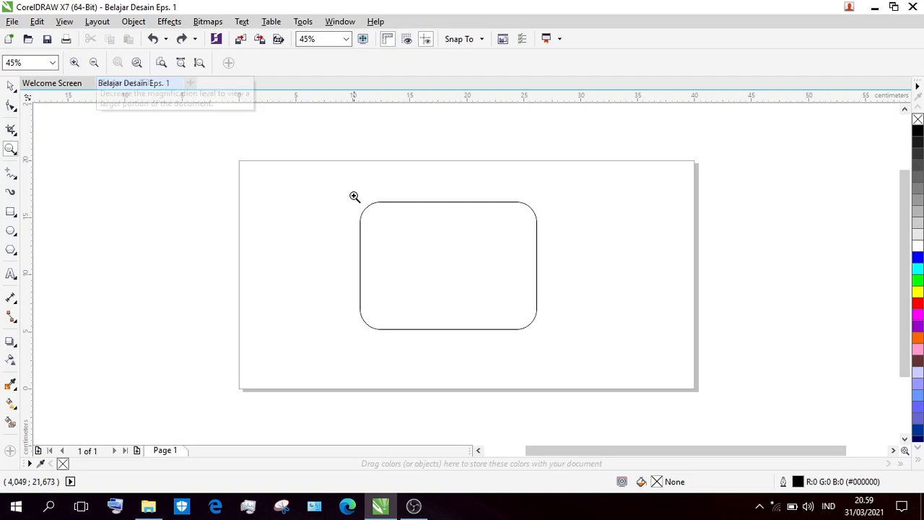
pyautogui.moveTo(353, 194); pyautogui.dragTo(550, 344)
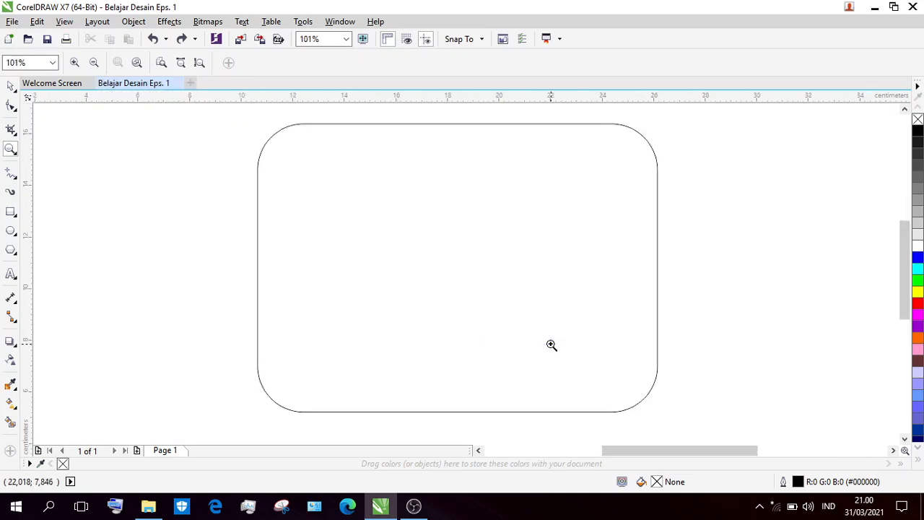
pyautogui.press('F3')
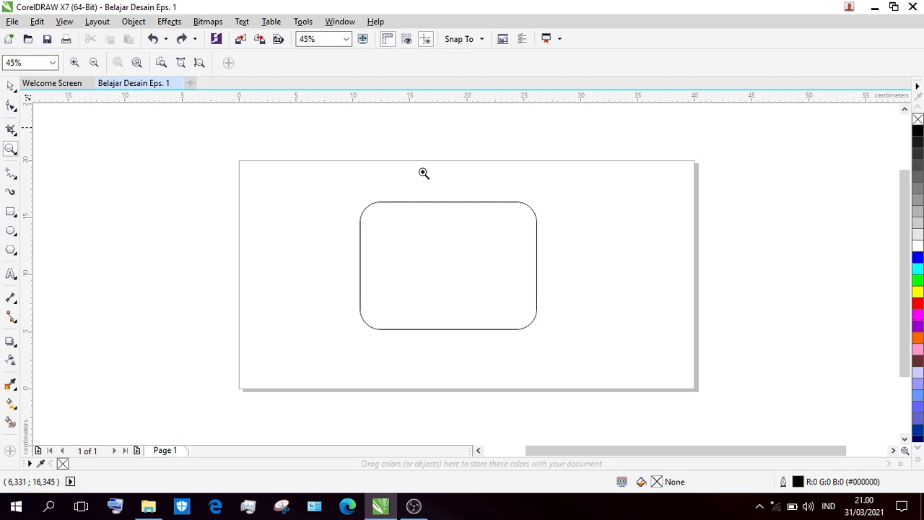
pyautogui.click(9, 88)
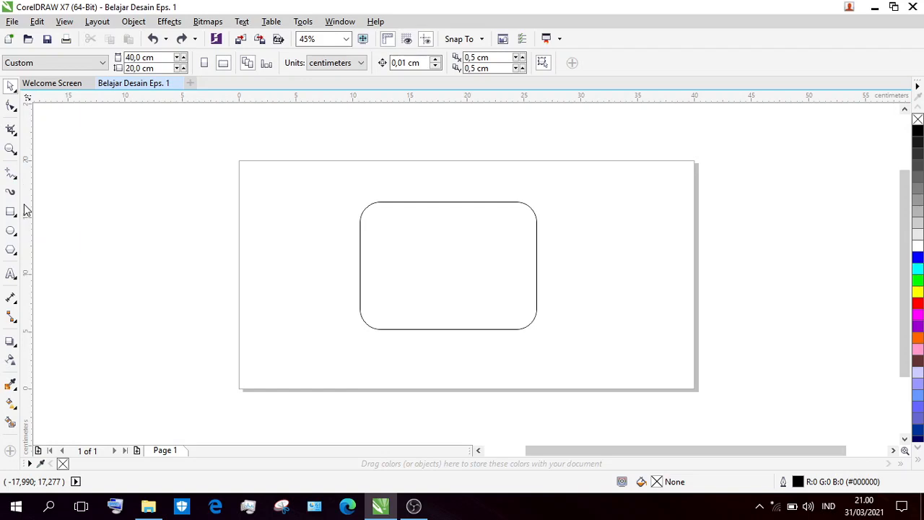
# Pan the view slightly so that the page shifts right and down.
pyautogui.click(17, 180)
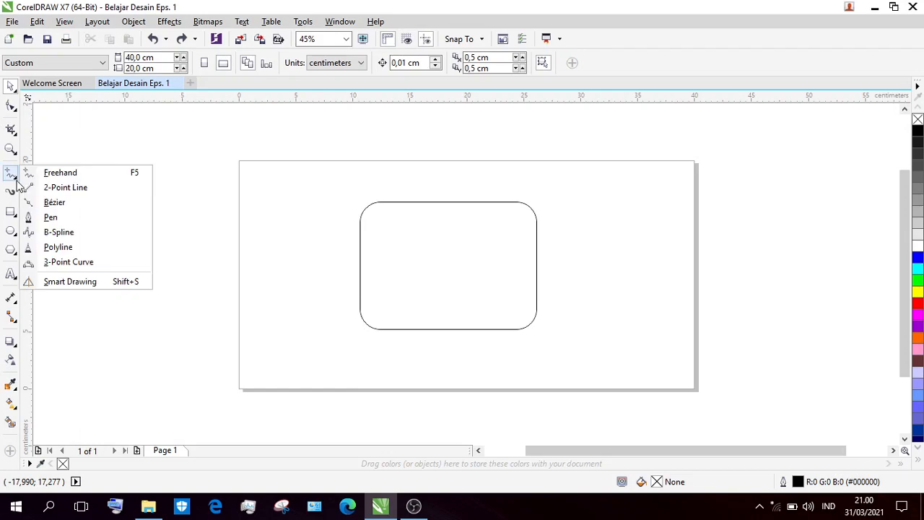
pyautogui.click(18, 153)
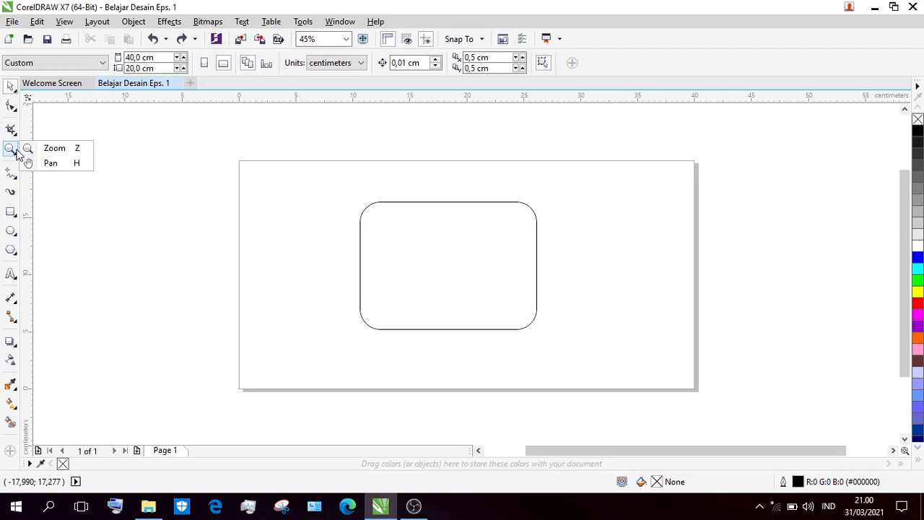
pyautogui.click(51, 163)
pyautogui.moveTo(109, 153); pyautogui.dragTo(119, 161)
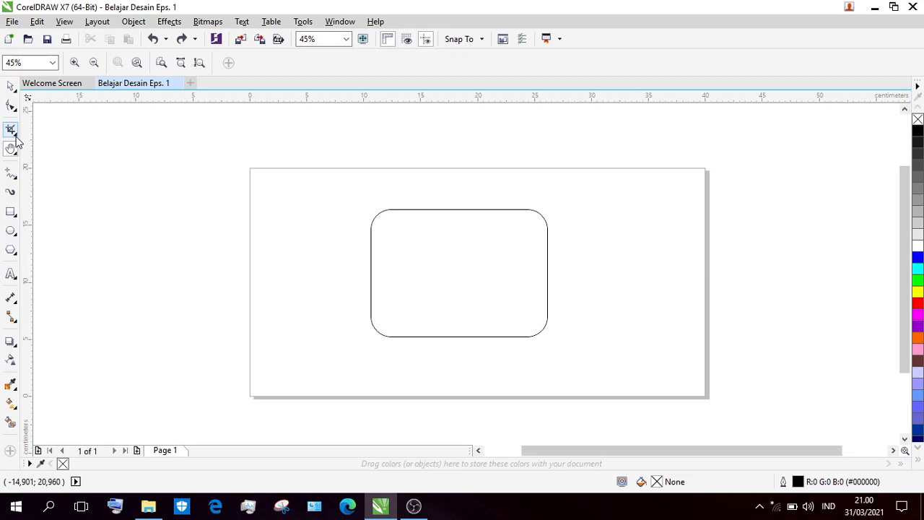
pyautogui.click(14, 135)
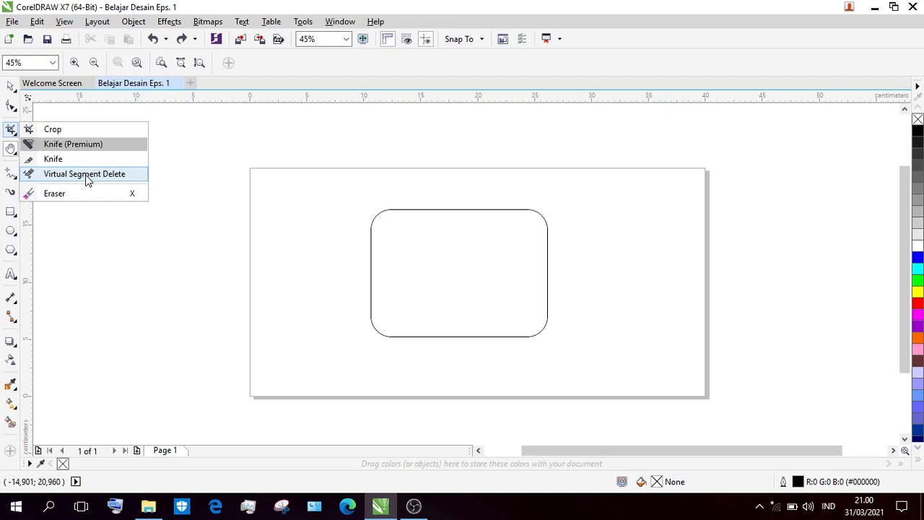
pyautogui.click(53, 127)
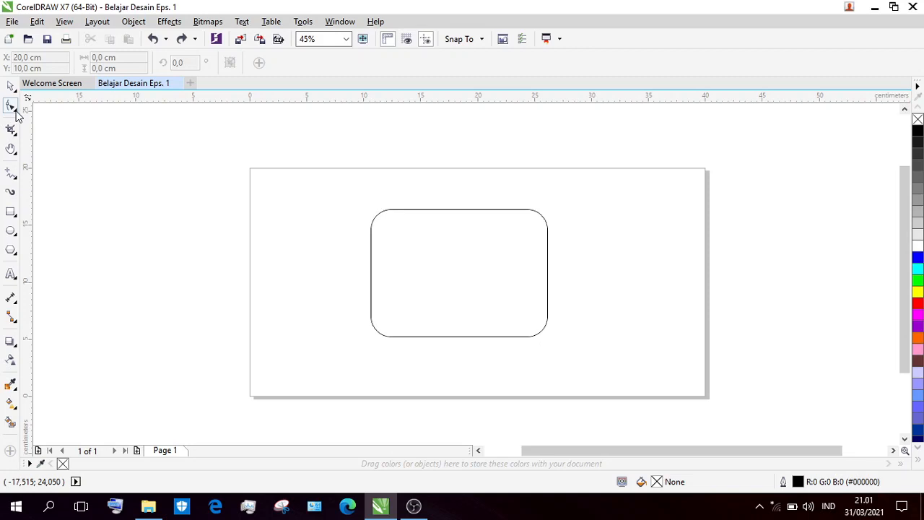
pyautogui.click(14, 90)
pyautogui.click(16, 109)
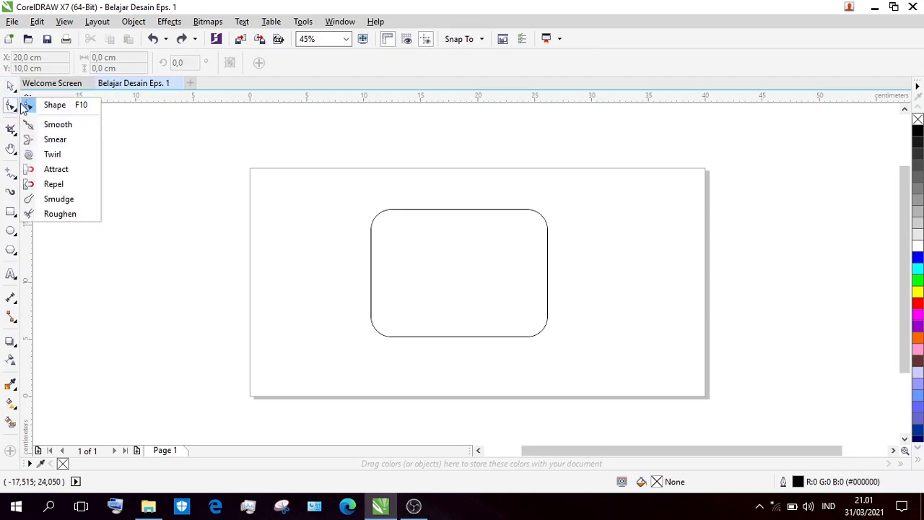
pyautogui.click(16, 91)
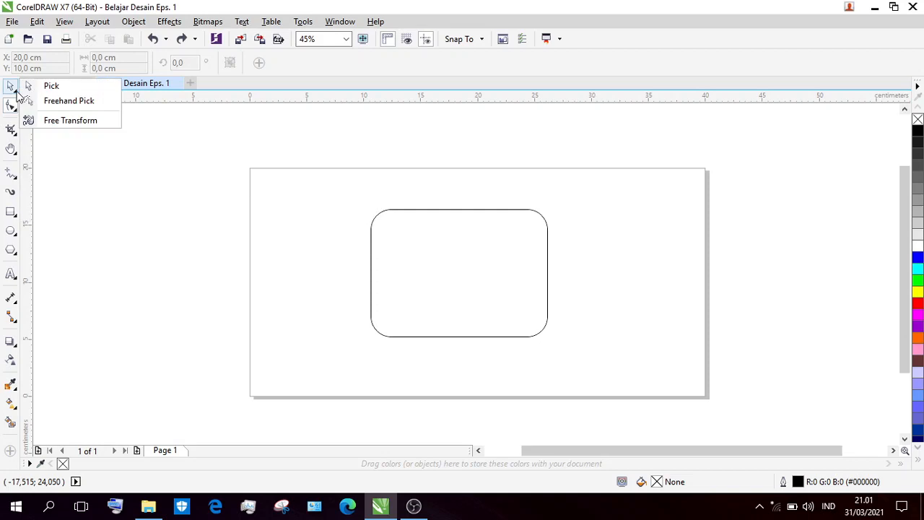
# Draw a winding Freehand curve about 21.4 by 15.3 cm across the page's left half and over the rounded rectangle.
pyautogui.click(12, 175)
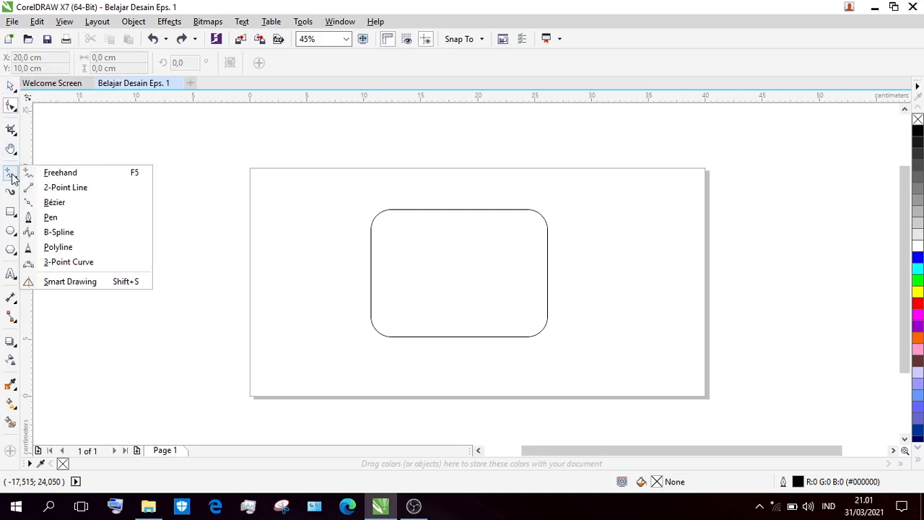
pyautogui.click(70, 178)
pyautogui.moveTo(343, 195)
pyautogui.mouseDown()
pyautogui.moveTo(349, 306)
pyautogui.moveTo(313, 315)
pyautogui.moveTo(448, 352)
pyautogui.mouseUp()
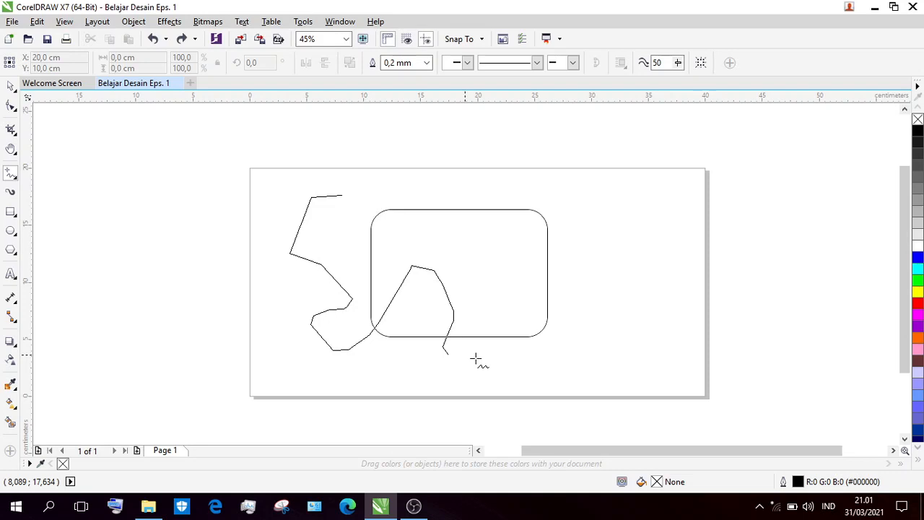
pyautogui.moveTo(475, 358)
pyautogui.mouseDown()
pyautogui.moveTo(409, 325)
pyautogui.moveTo(383, 358)
pyautogui.mouseUp()
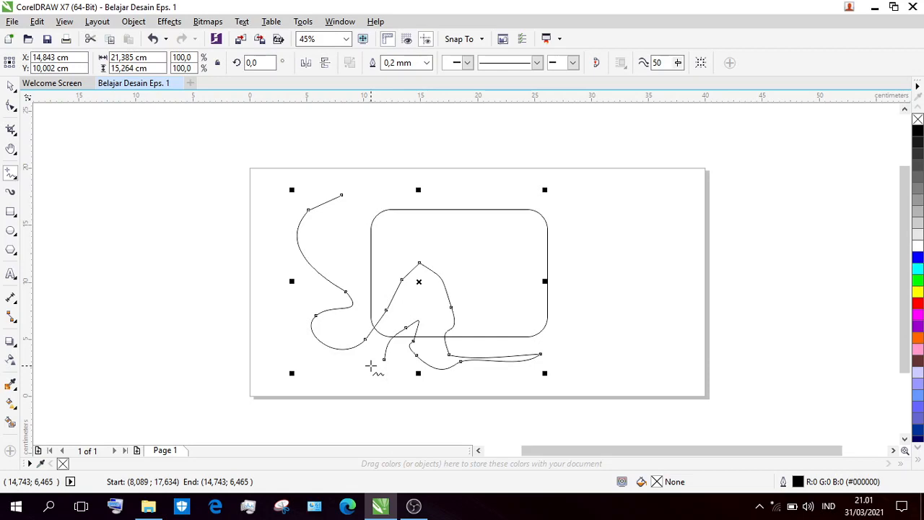
# Move the freehand curve about 10.3 cm left and 1.9 cm up, and delete it.
pyautogui.press('space')
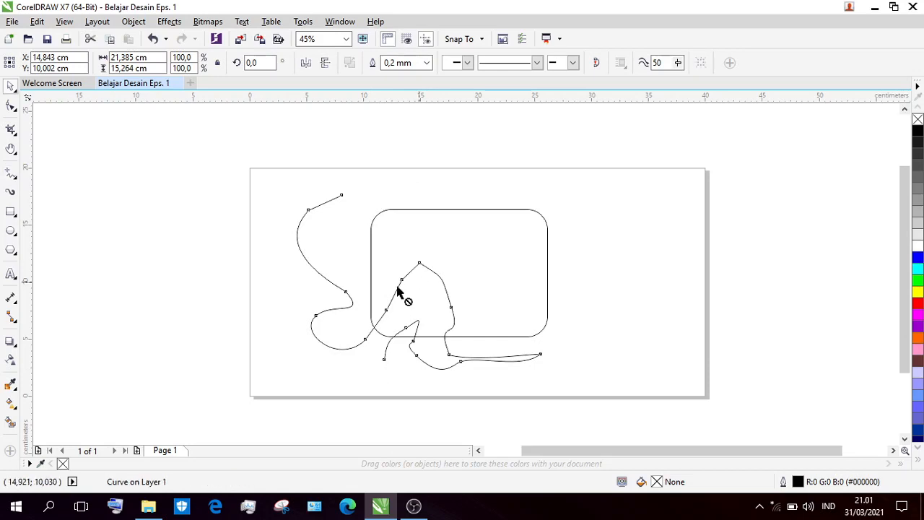
pyautogui.moveTo(395, 274); pyautogui.dragTo(332, 272)
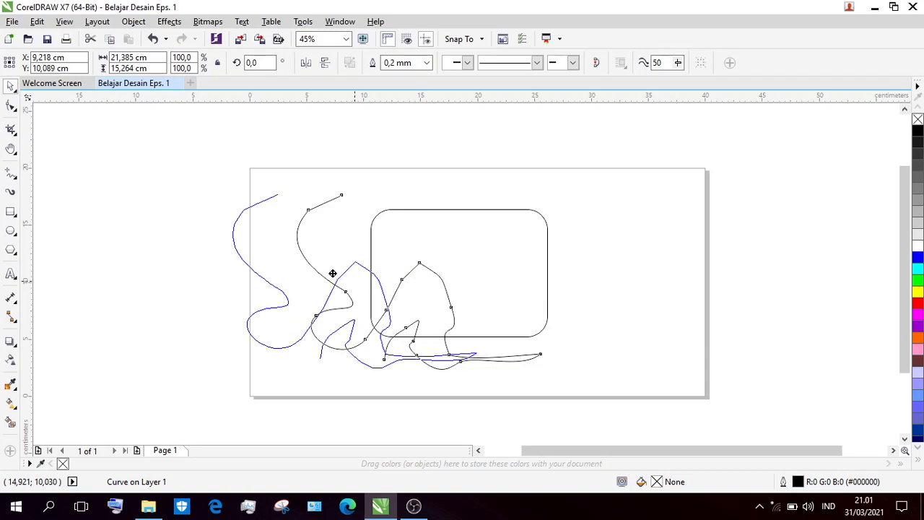
pyautogui.moveTo(332, 273); pyautogui.dragTo(301, 261)
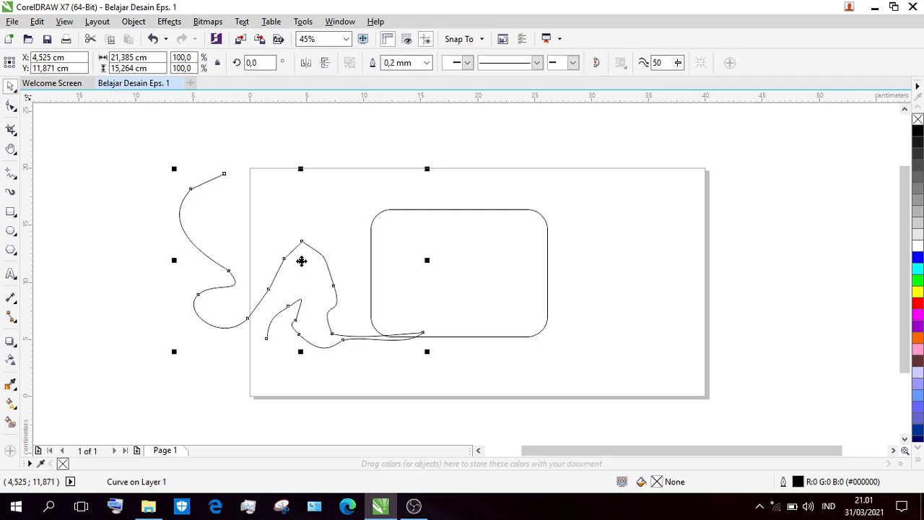
pyautogui.press('Delete')
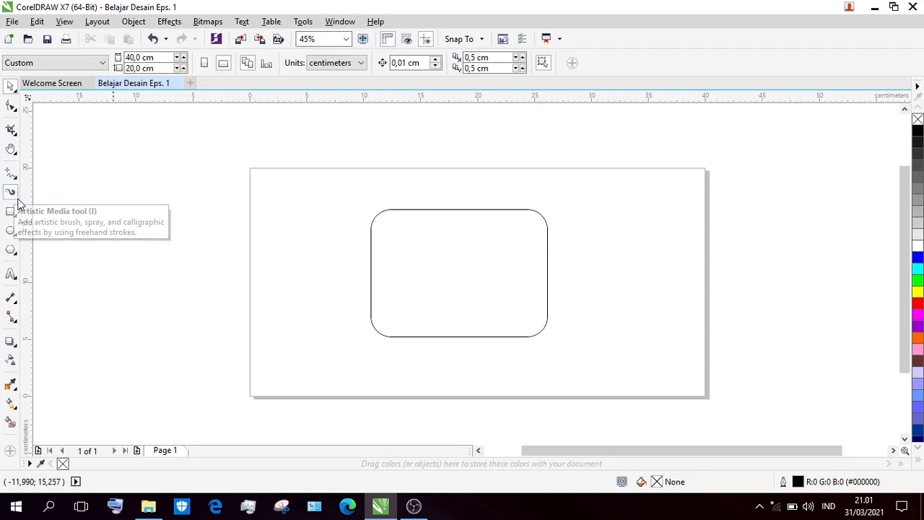
# Draw an S-shaped Artistic Media preset stroke, 1.0 cm wide, in the empty area beside the page's left edge.
pyautogui.click(11, 192)
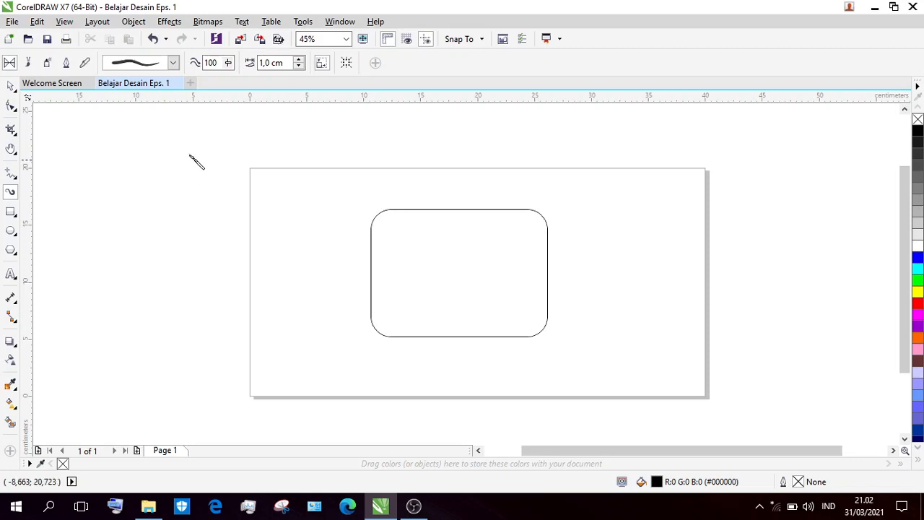
pyautogui.moveTo(192, 154); pyautogui.dragTo(199, 263)
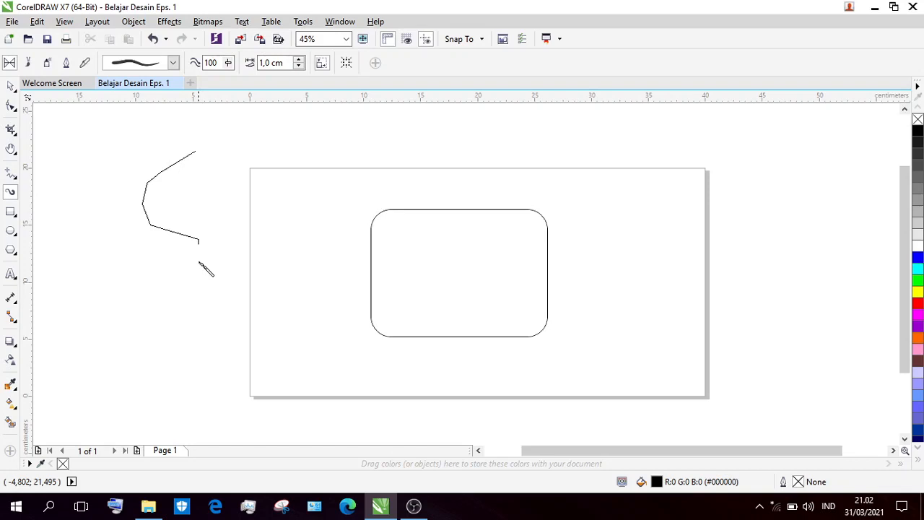
pyautogui.moveTo(206, 269); pyautogui.dragTo(171, 306)
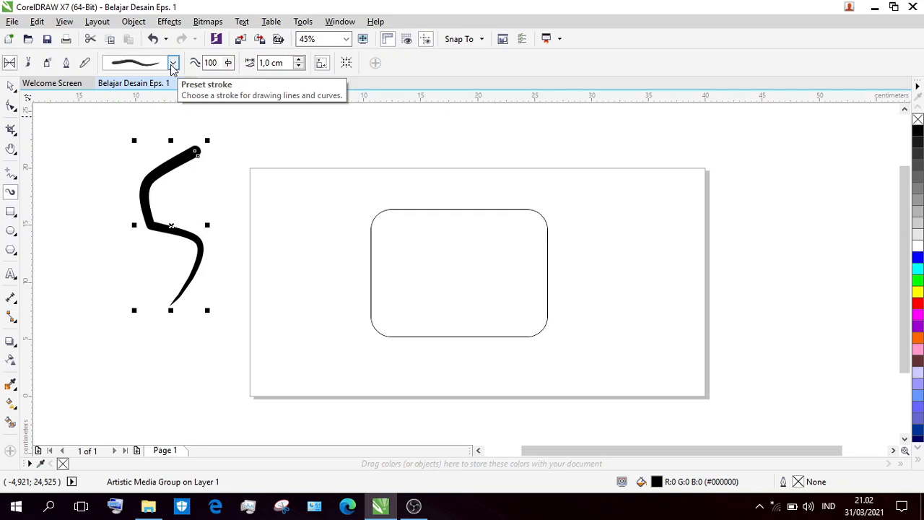
# Browse the available preset stroke shapes, and delete the S-shaped artistic stroke beside the page.
pyautogui.click(173, 64)
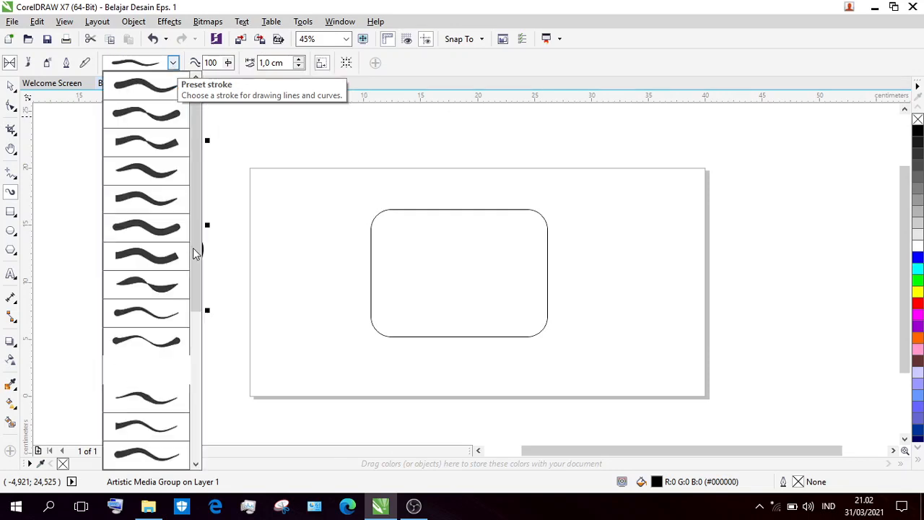
pyautogui.moveTo(192, 253); pyautogui.dragTo(214, 355)
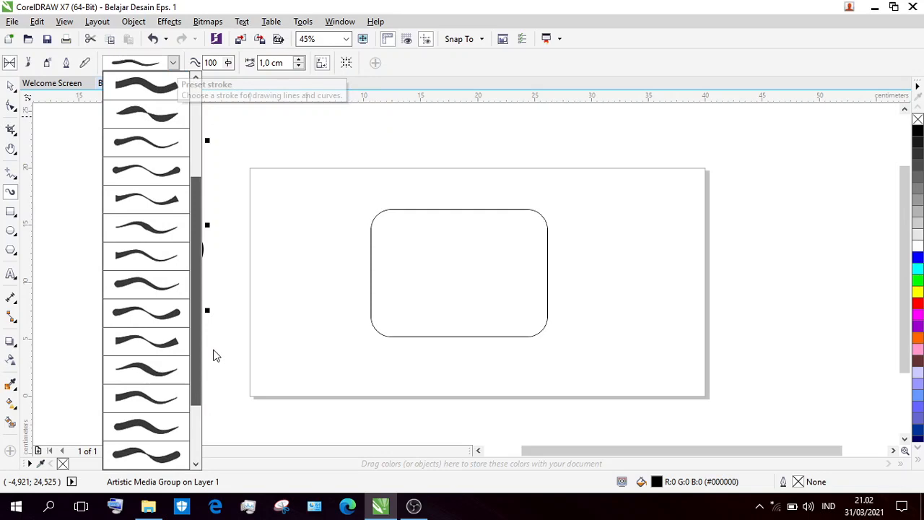
pyautogui.click(162, 207)
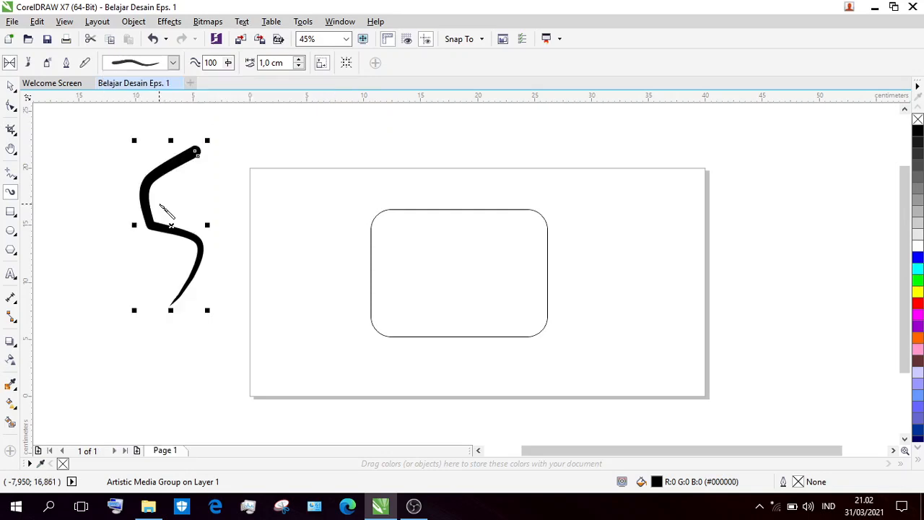
pyautogui.press('Escape')
pyautogui.press('Delete')
pyautogui.click(16, 92)
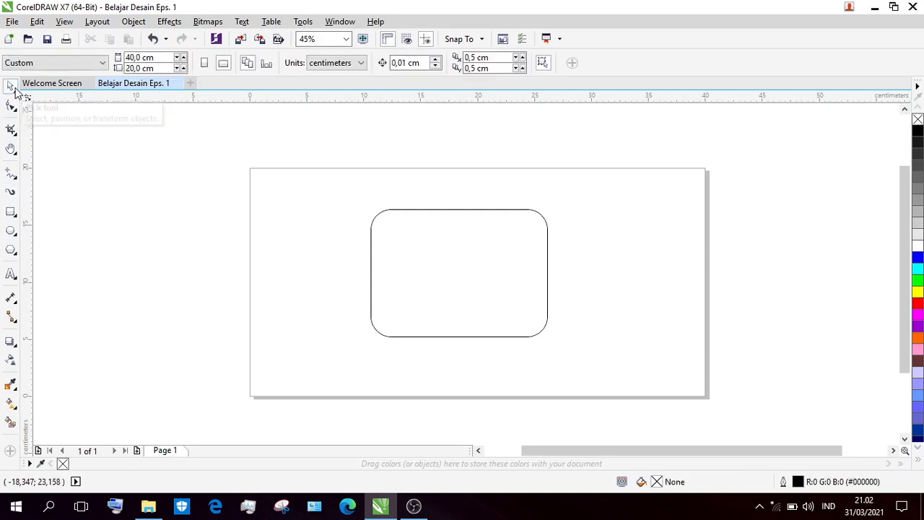
# Draw a rectangle about 5.2 by 6.5 cm near the page's upper right corner.
pyautogui.click(17, 219)
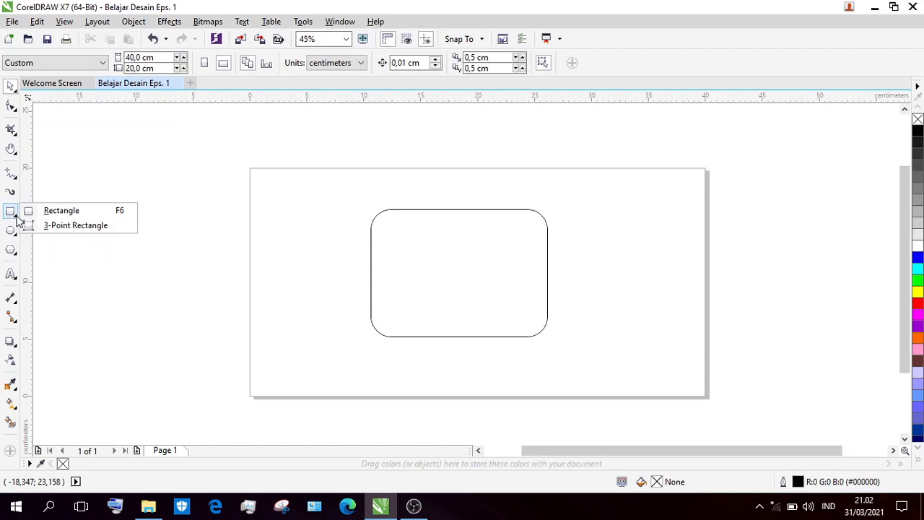
pyautogui.press('F6')
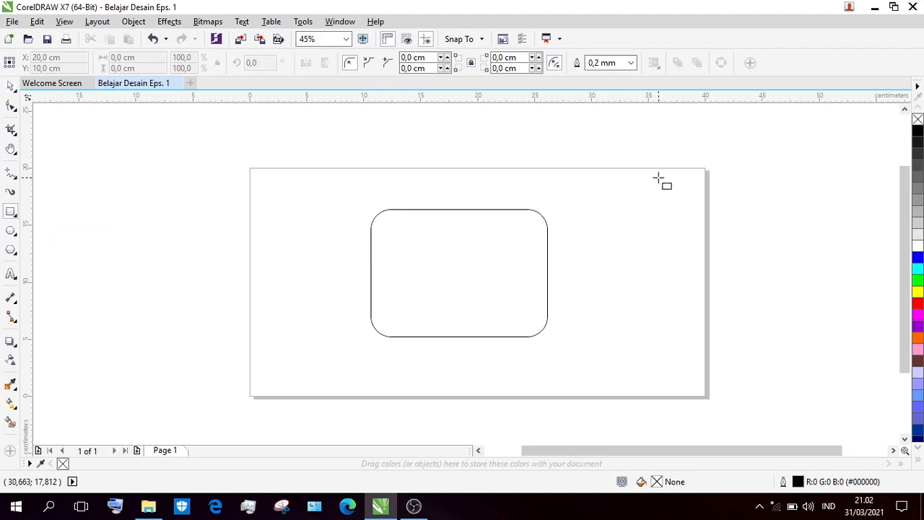
pyautogui.moveTo(657, 178); pyautogui.dragTo(598, 252)
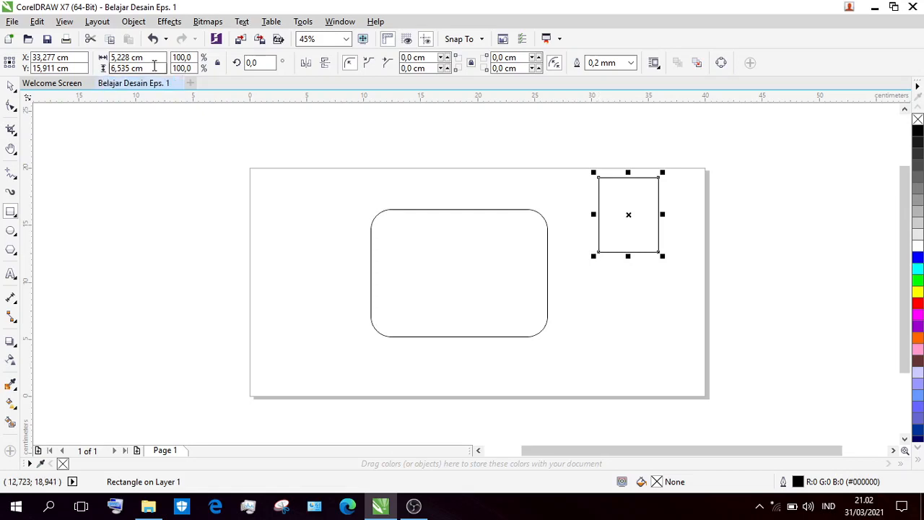
# Set the new rectangle's width to 10 cm and its height to 7 cm.
pyautogui.moveTo(144, 57); pyautogui.dragTo(119, 59)
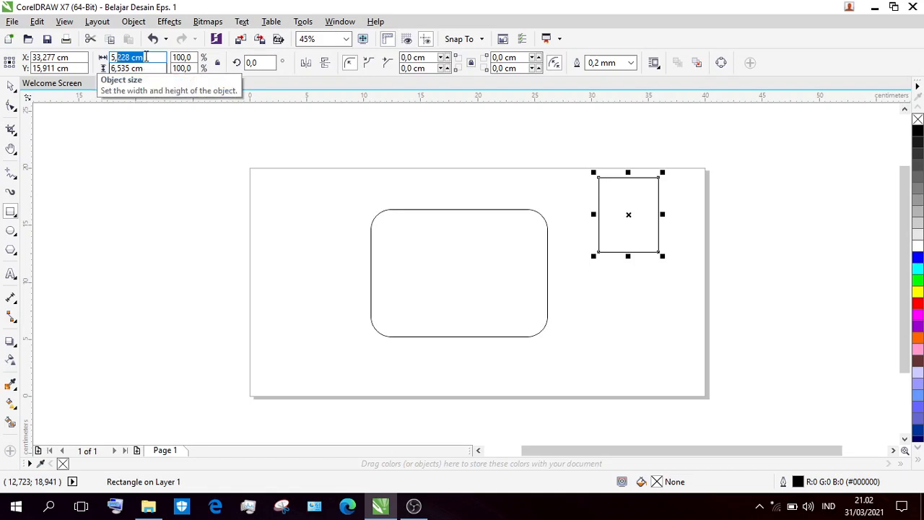
pyautogui.moveTo(146, 55); pyautogui.dragTo(104, 56)
pyautogui.write('10')
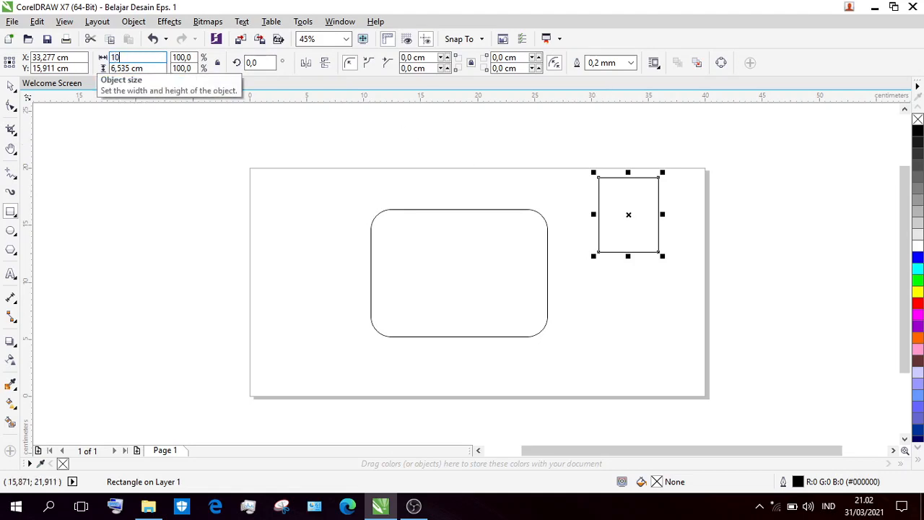
pyautogui.click(165, 68)
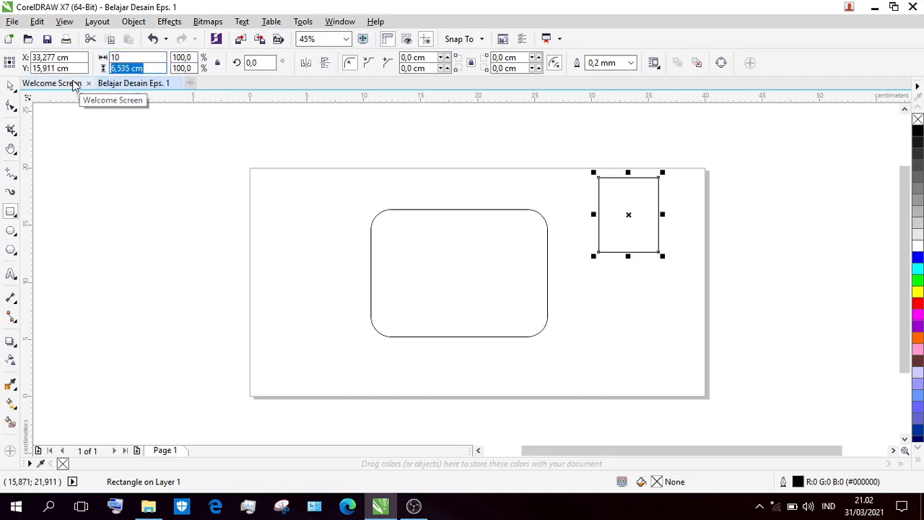
pyautogui.write('7')
pyautogui.press('Return')
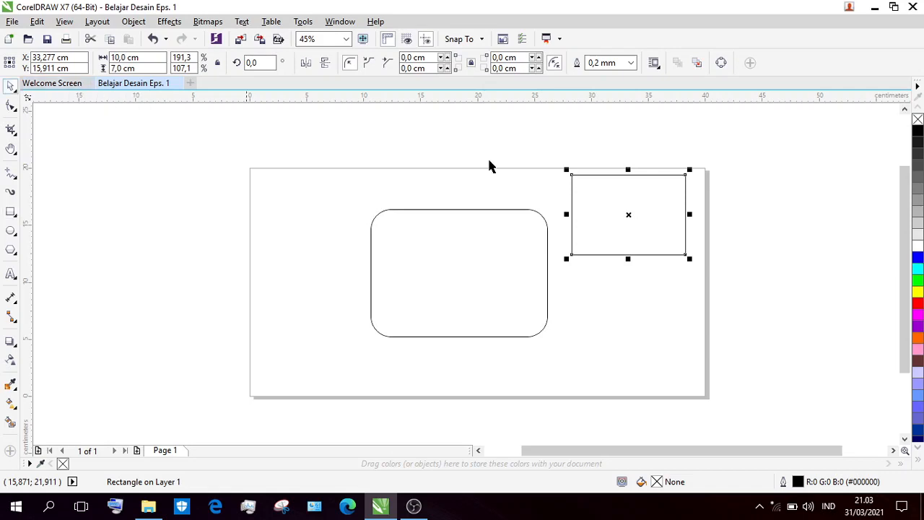
# Move the 10 by 7 cm rectangle about 4.6 cm down, rotate it by 45 degrees, and deselect it.
pyautogui.moveTo(606, 210); pyautogui.dragTo(608, 262)
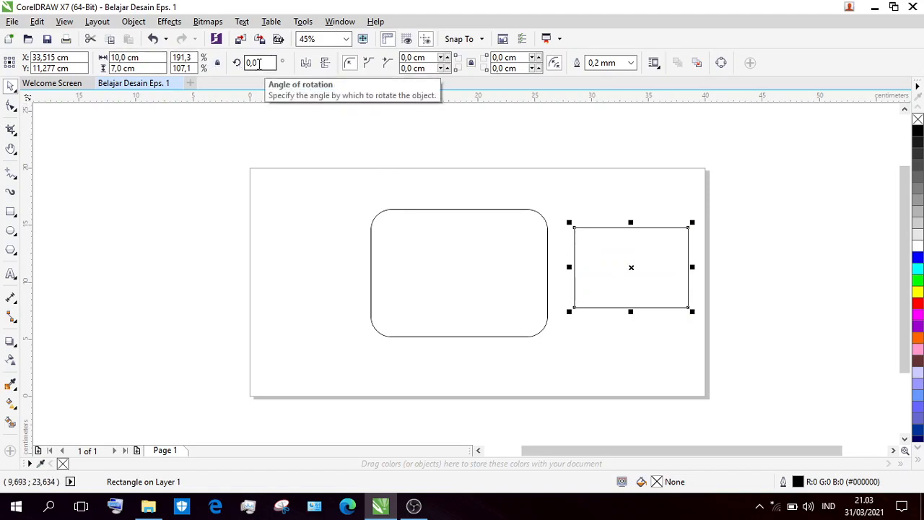
pyautogui.click(259, 64)
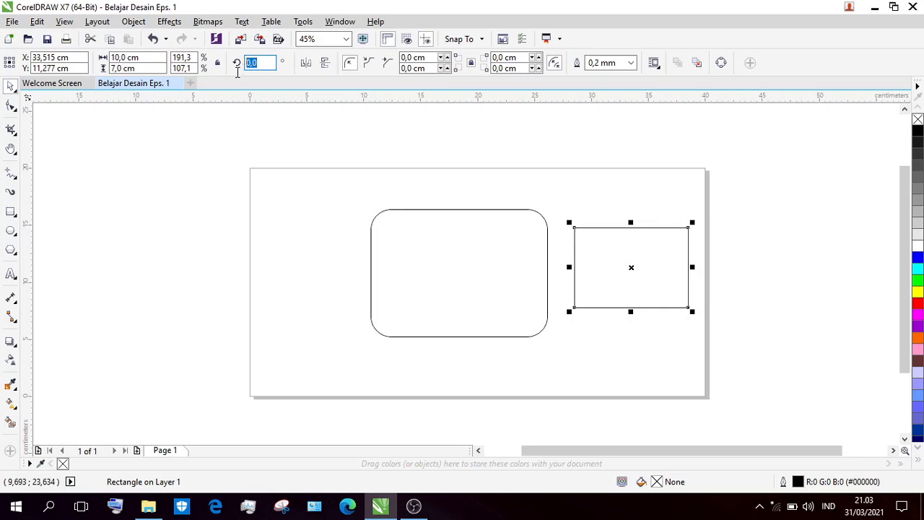
pyautogui.write('45')
pyautogui.press('Return')
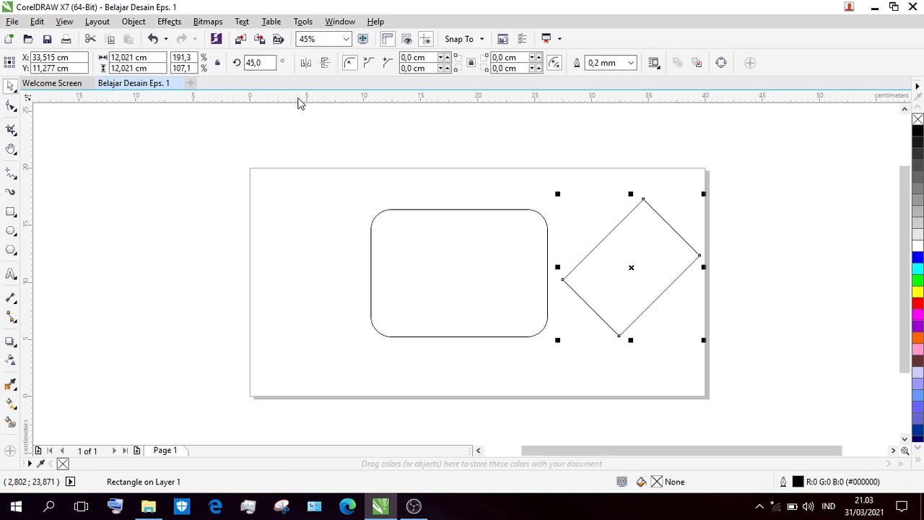
pyautogui.click(524, 166)
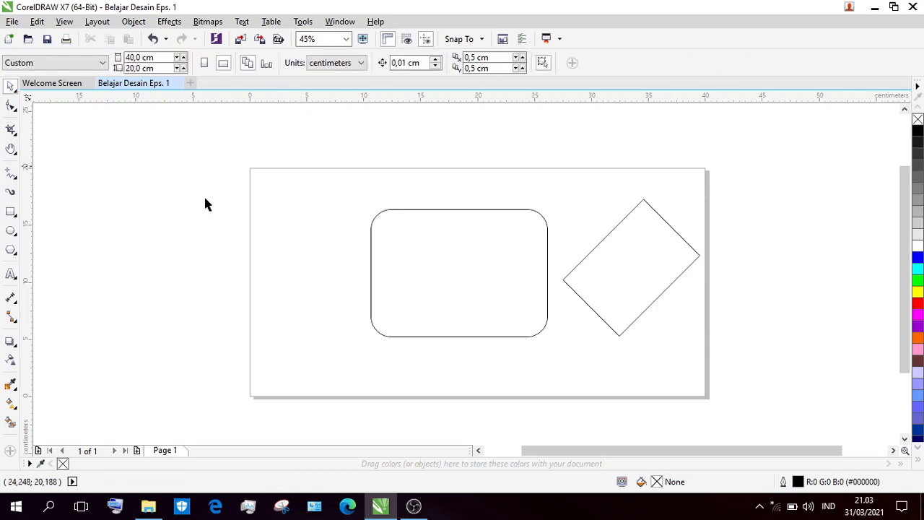
# Draw an ellipse about 9.6 by 4.2 cm beside the page's left edge and resize it to a 10 by 10 cm circle.
pyautogui.click(10, 231)
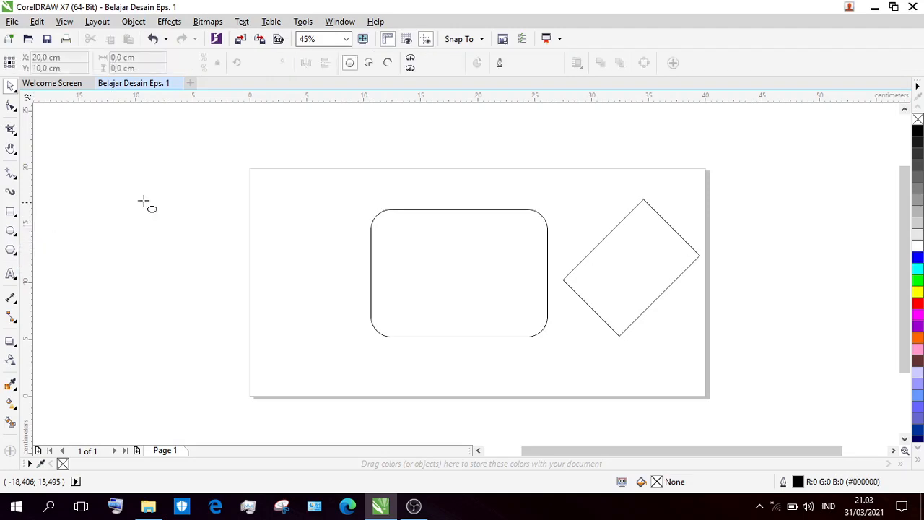
pyautogui.moveTo(144, 201)
pyautogui.mouseDown()
pyautogui.moveTo(214, 268)
pyautogui.moveTo(233, 325)
pyautogui.moveTo(217, 368)
pyautogui.moveTo(192, 367)
pyautogui.moveTo(170, 261)
pyautogui.moveTo(182, 247)
pyautogui.moveTo(254, 248)
pyautogui.mouseUp()
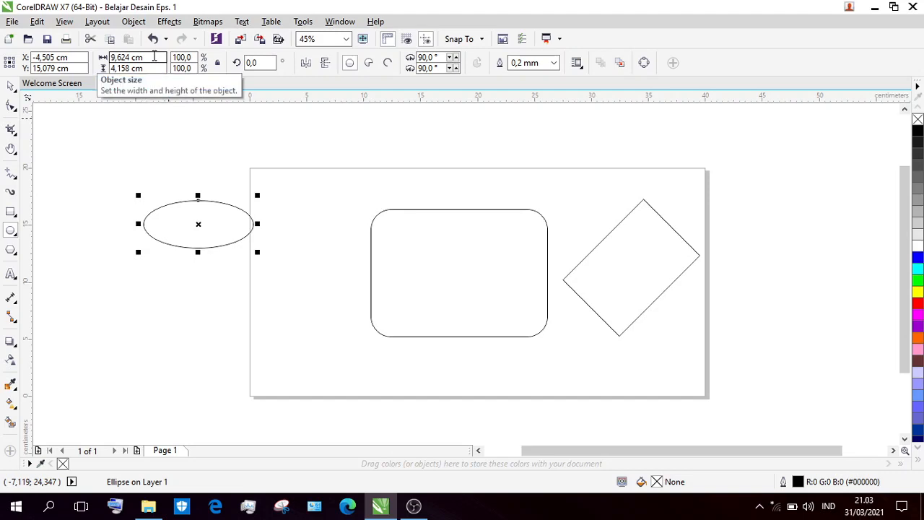
pyautogui.moveTo(153, 55); pyautogui.dragTo(109, 56)
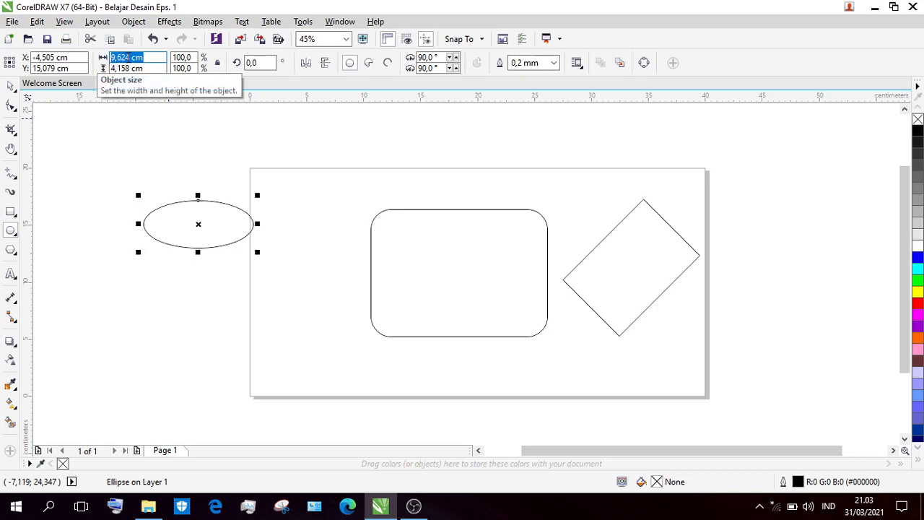
pyautogui.write('10')
pyautogui.moveTo(165, 69); pyautogui.dragTo(117, 70)
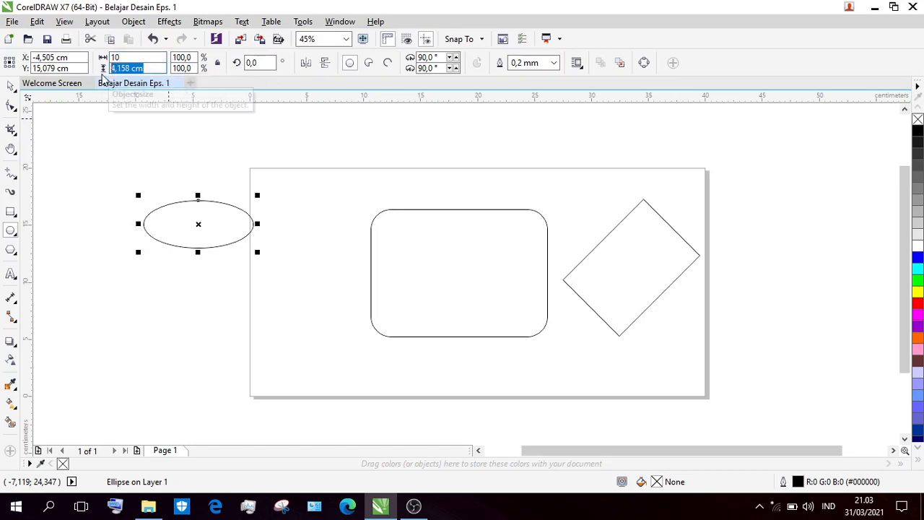
pyautogui.write('10')
pyautogui.press('Return')
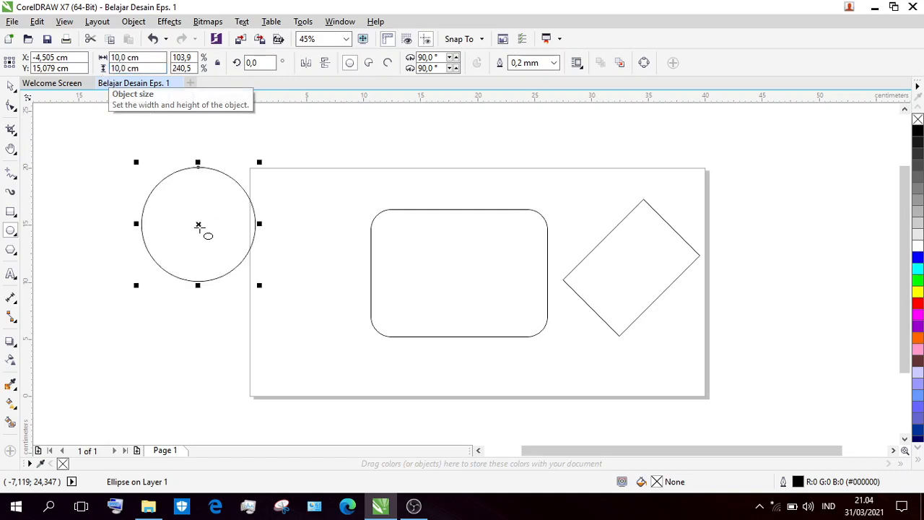
# Move the circle about 3.4 cm left and 2.7 cm down, clear of the page, and deselect it.
pyautogui.moveTo(198, 225); pyautogui.dragTo(160, 256)
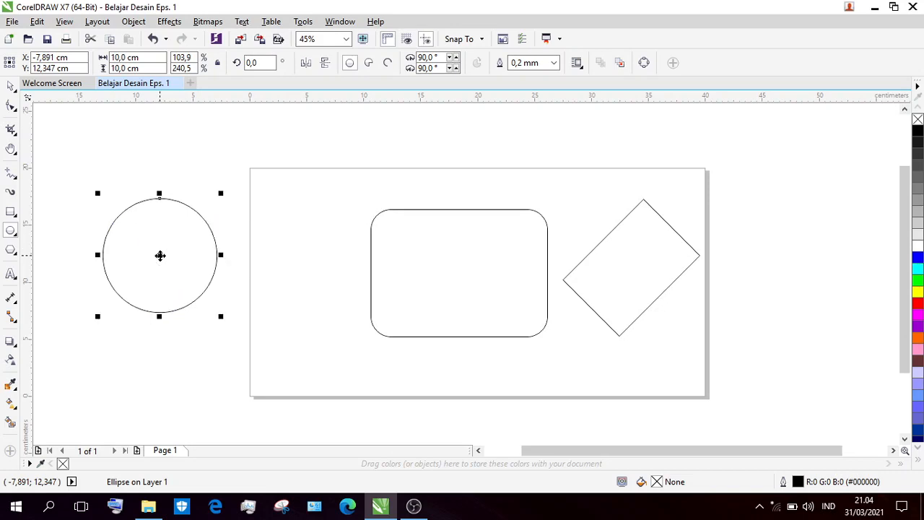
pyautogui.click(11, 87)
pyautogui.click(91, 136)
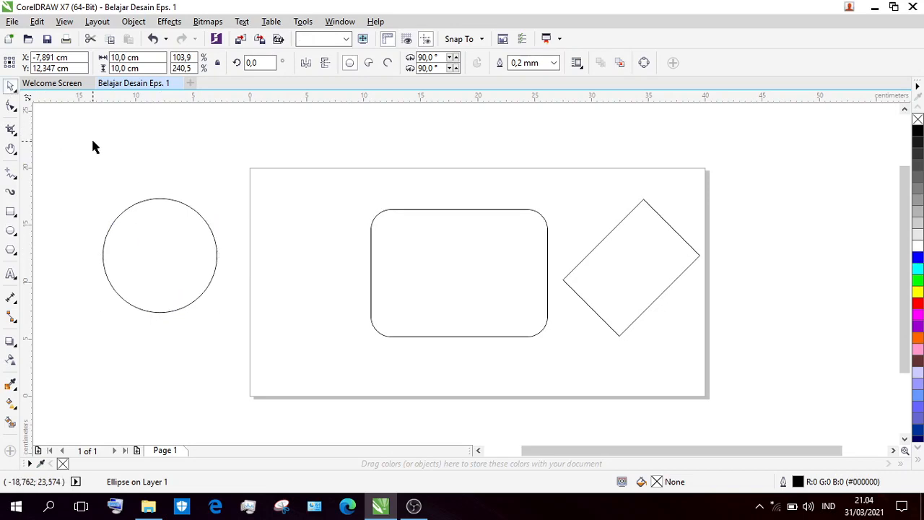
# Draw a seven-sided polygon about 7.9 by 6.9 cm beyond the page's upper right corner and set its number of sides to 9.
pyautogui.click(16, 255)
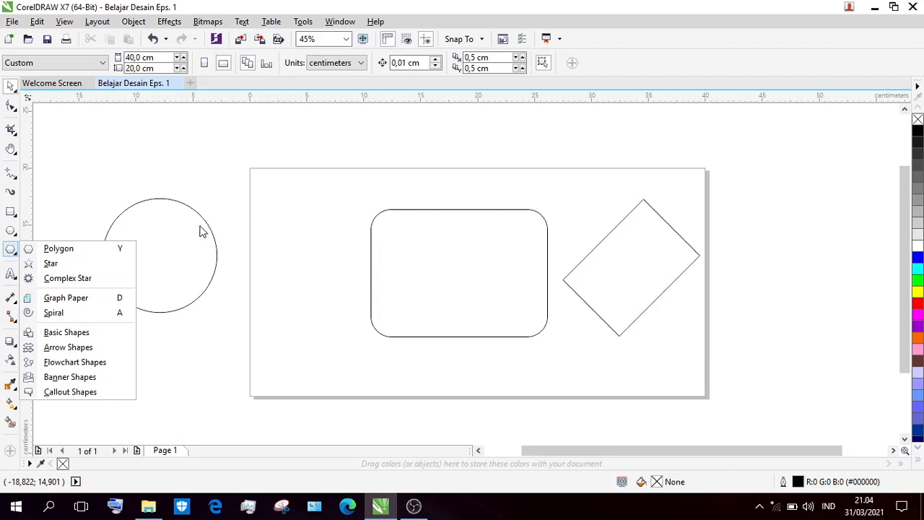
pyautogui.click(108, 249)
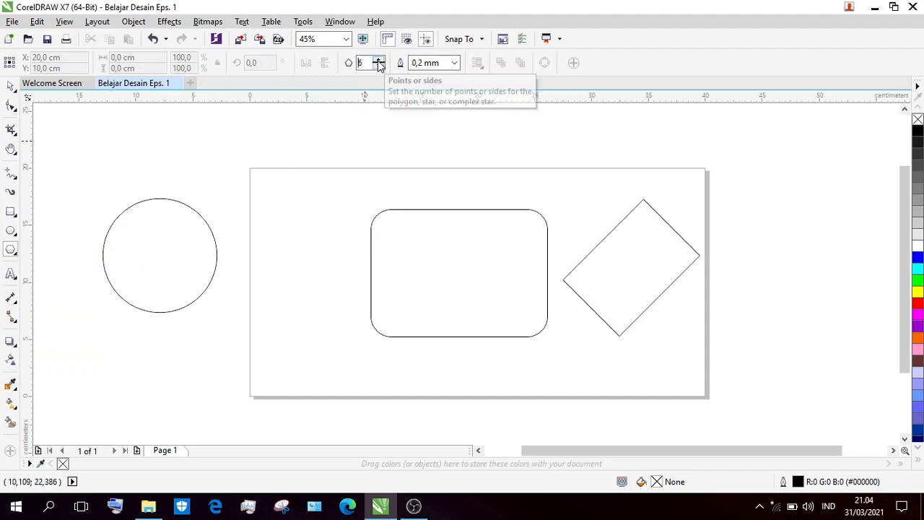
pyautogui.click(378, 61)
pyautogui.click(377, 60)
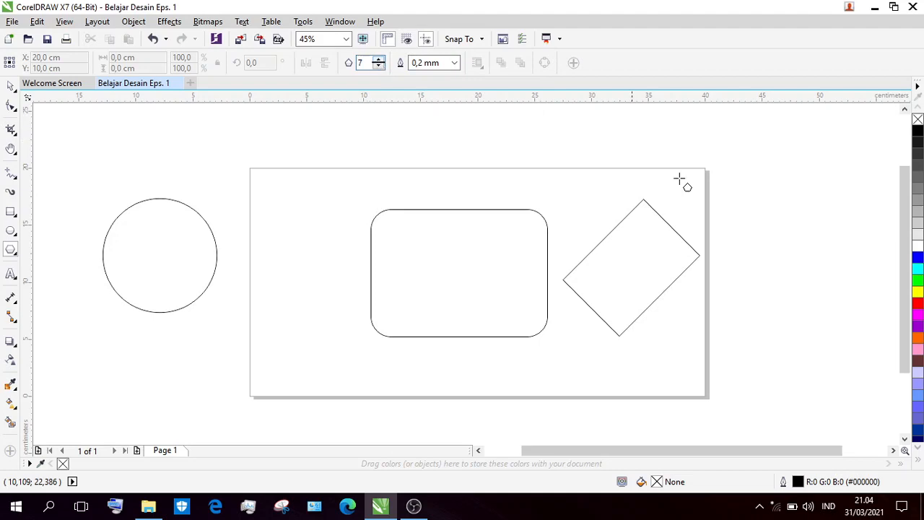
pyautogui.moveTo(851, 153); pyautogui.dragTo(760, 236)
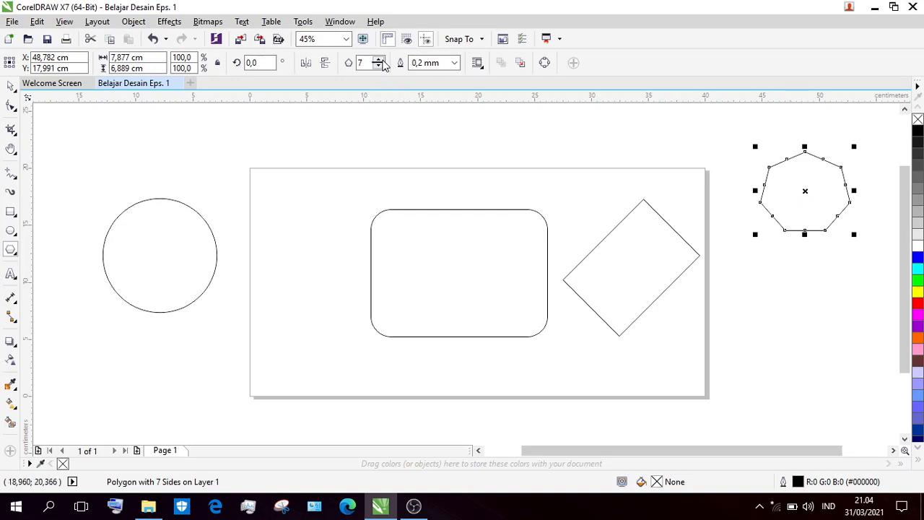
pyautogui.click(379, 59)
pyautogui.click(379, 59)
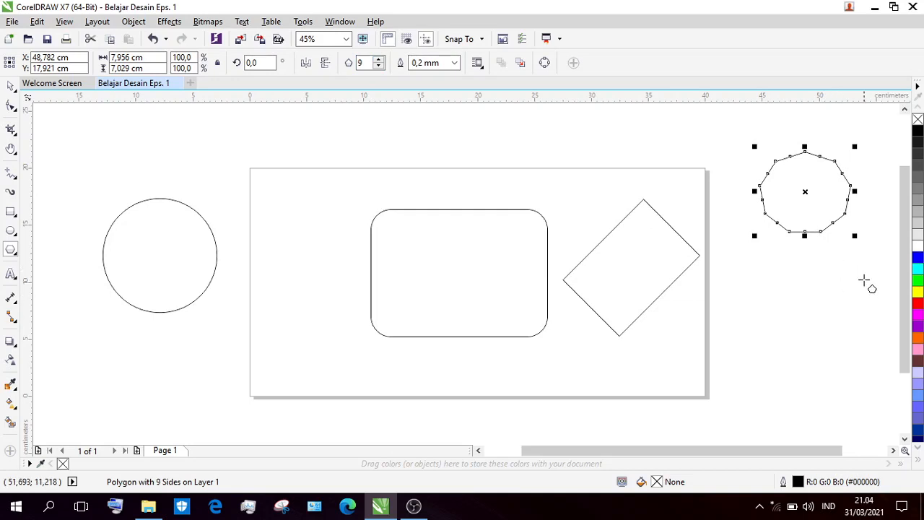
# Draw a seven-sided polygon about 8.7 by 7.9 cm below the nine-sided one, and delete it.
pyautogui.moveTo(866, 282); pyautogui.dragTo(762, 376)
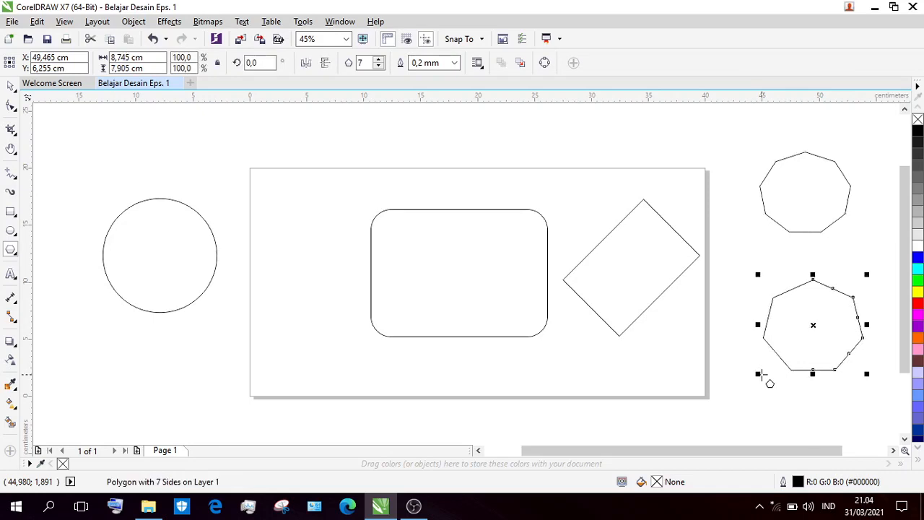
pyautogui.press('Delete')
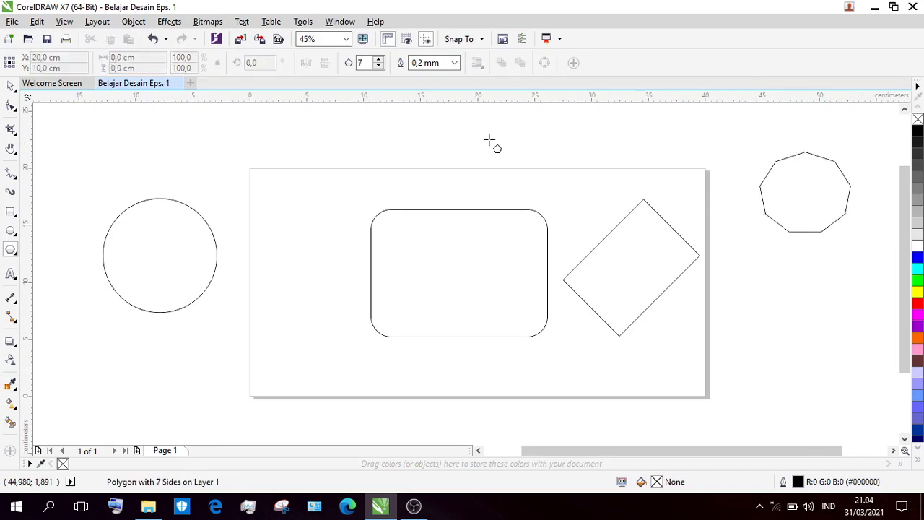
# Set the Polygon tool's number of sides to 10 for new polygons.
pyautogui.doubleClick(368, 63)
pyautogui.write('10')
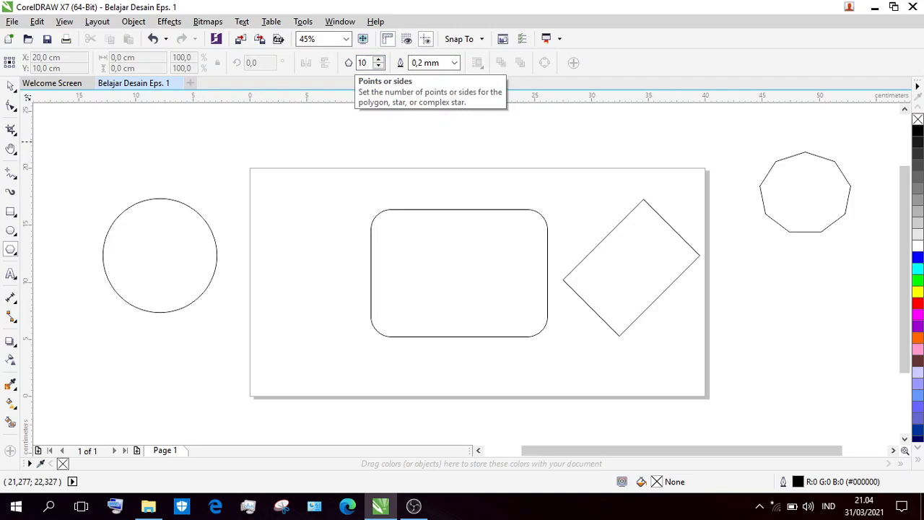
pyautogui.click(11, 85)
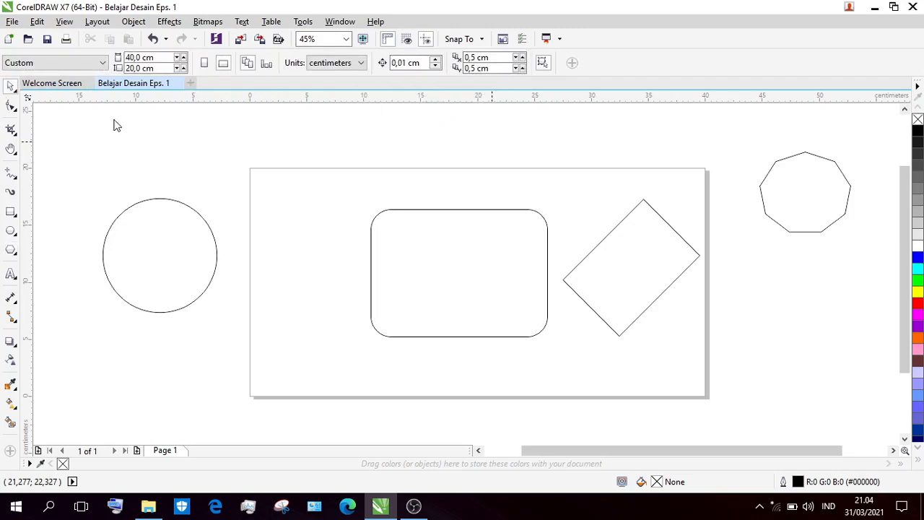
# Draw an ellipse about 9.9 by 9.7 cm over the page's upper left corner and a ten-sided polygon about 9.5 by 8.4 cm near the lower edge.
pyautogui.click(10, 232)
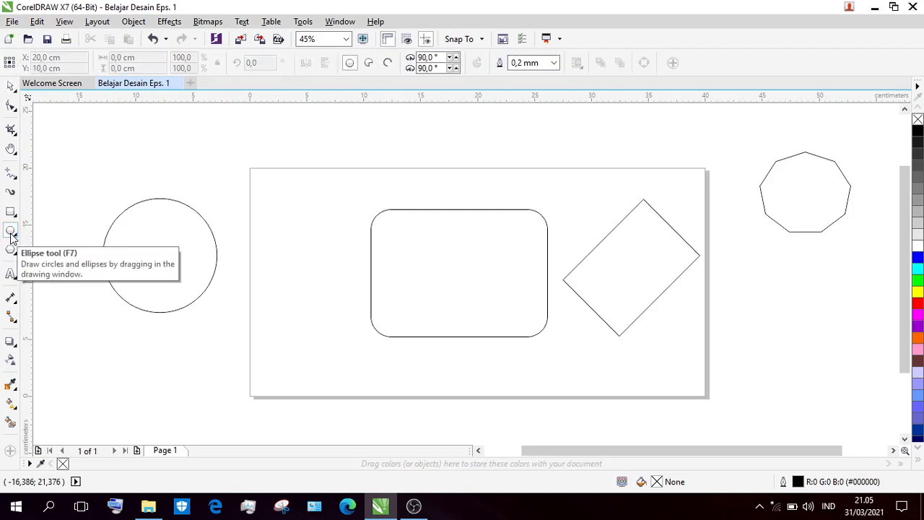
pyautogui.moveTo(204, 147); pyautogui.dragTo(318, 258)
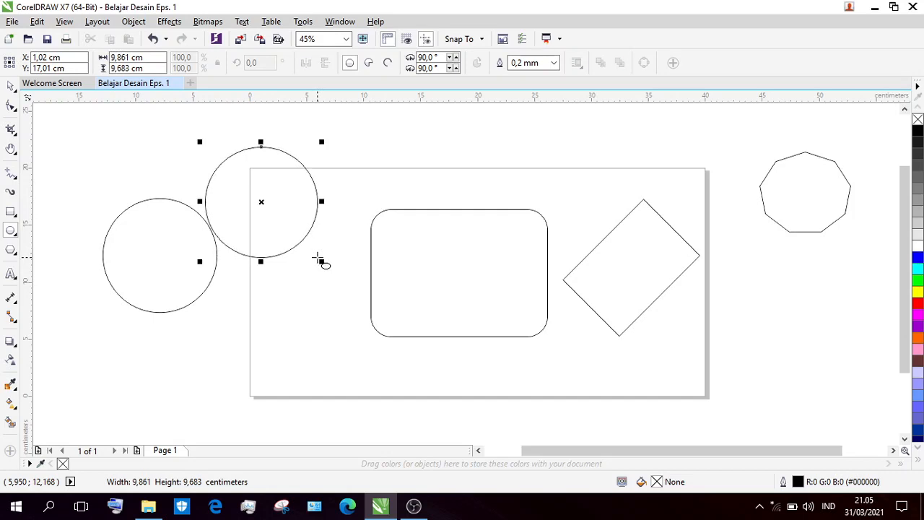
pyautogui.click(11, 251)
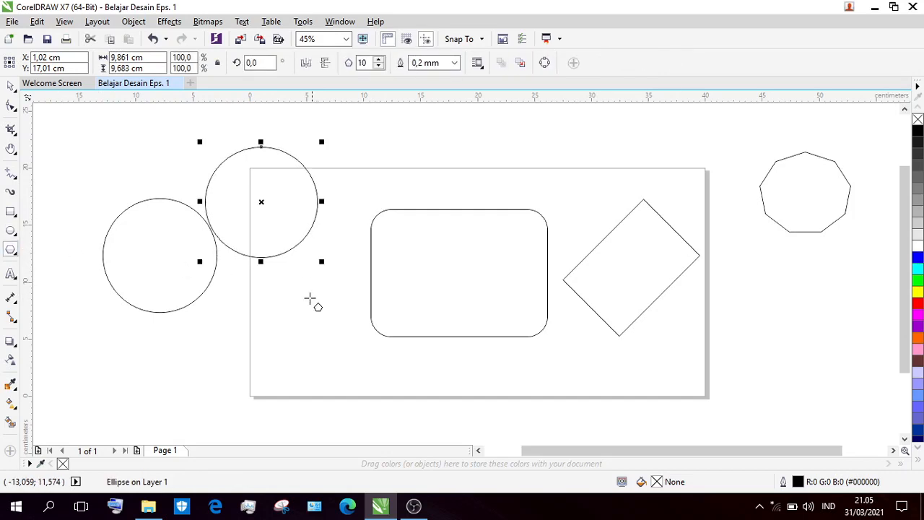
pyautogui.moveTo(327, 312); pyautogui.dragTo(418, 393)
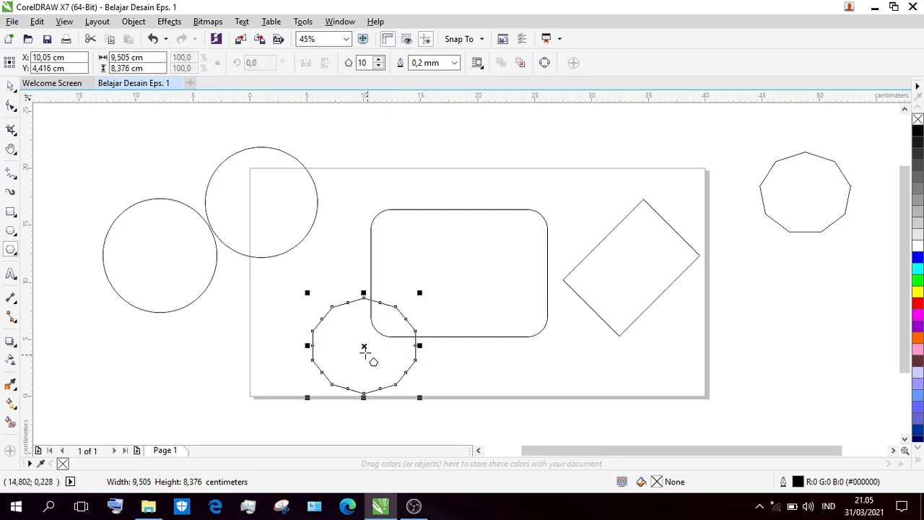
# Move the ten-sided polygon horizontally into the page's lower left corner, clear of the rounded rectangle.
pyautogui.moveTo(363, 344); pyautogui.dragTo(309, 345)
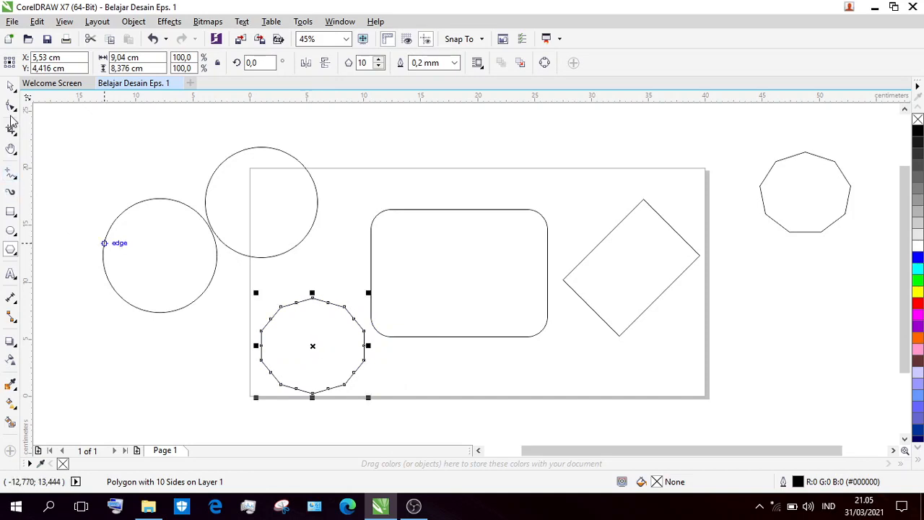
pyautogui.click(12, 86)
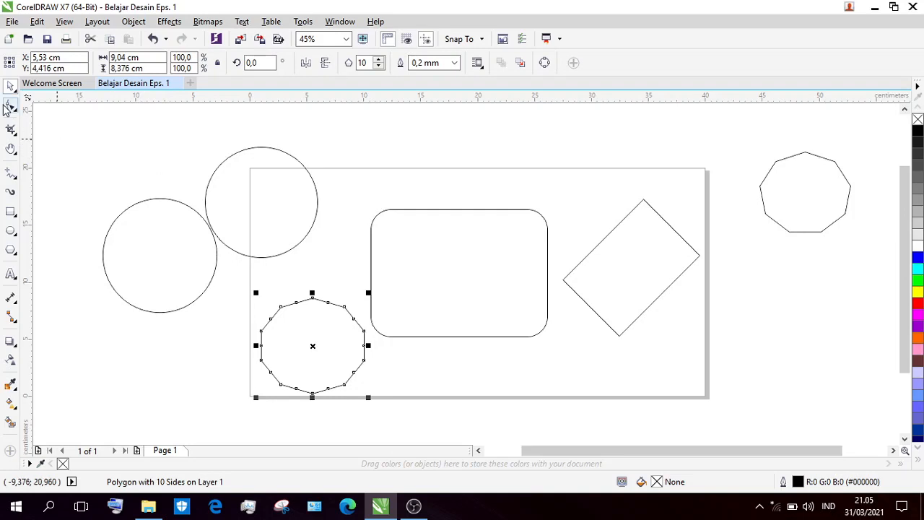
pyautogui.click(16, 156)
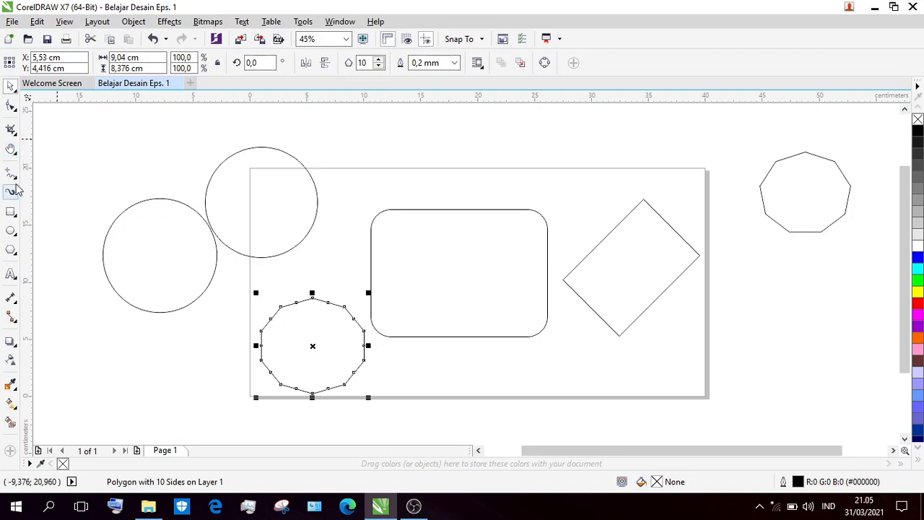
pyautogui.click(15, 179)
pyautogui.click(14, 181)
pyautogui.click(15, 178)
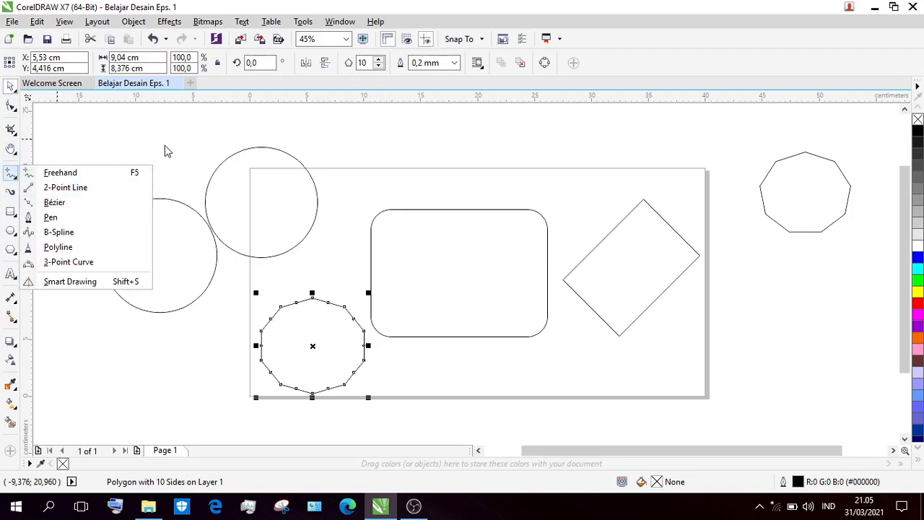
pyautogui.click(103, 138)
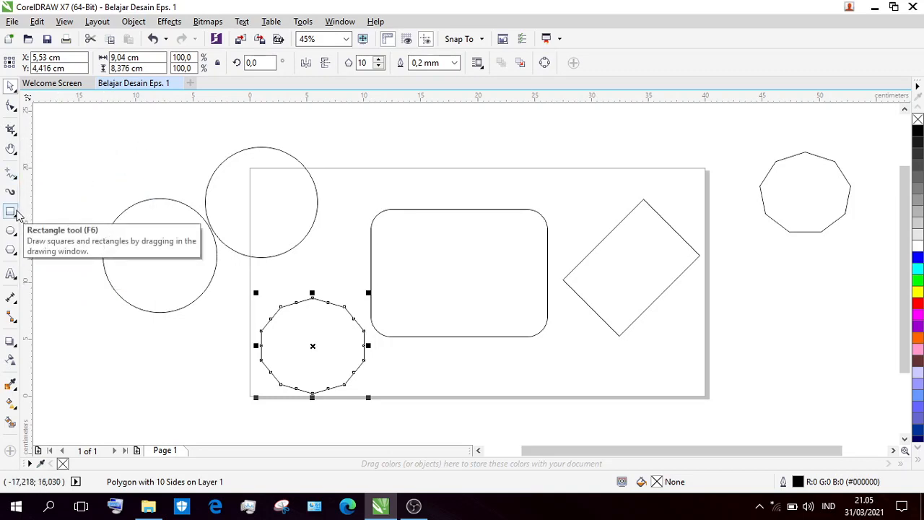
# Add artistic text with the person's full name in 24 pt Arial below the rounded rectangle.
pyautogui.click(11, 275)
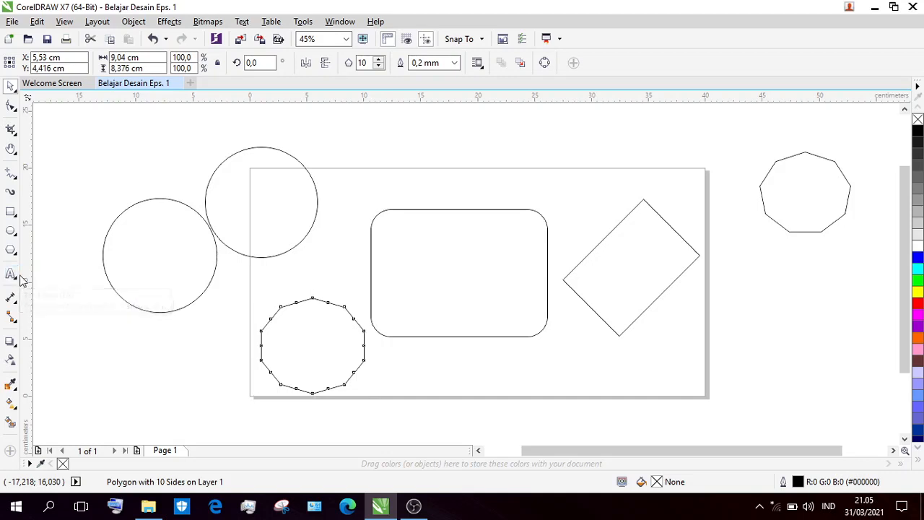
pyautogui.click(450, 369)
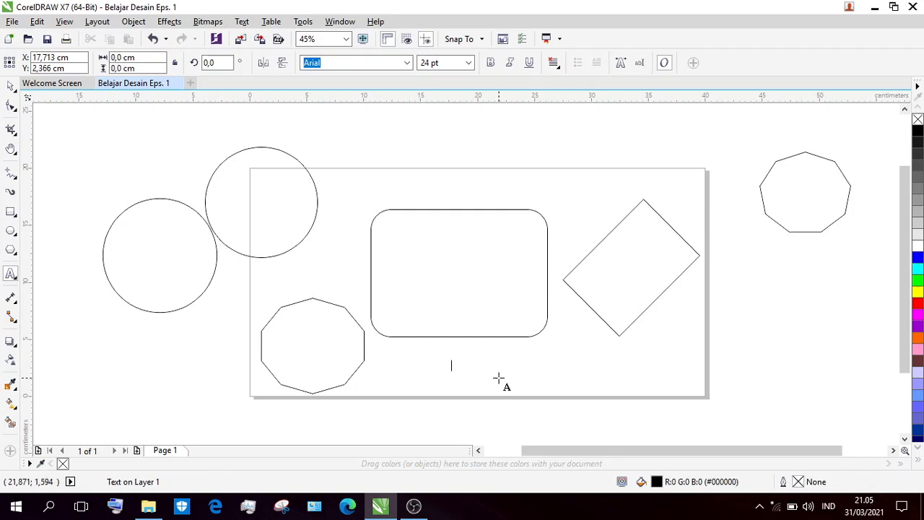
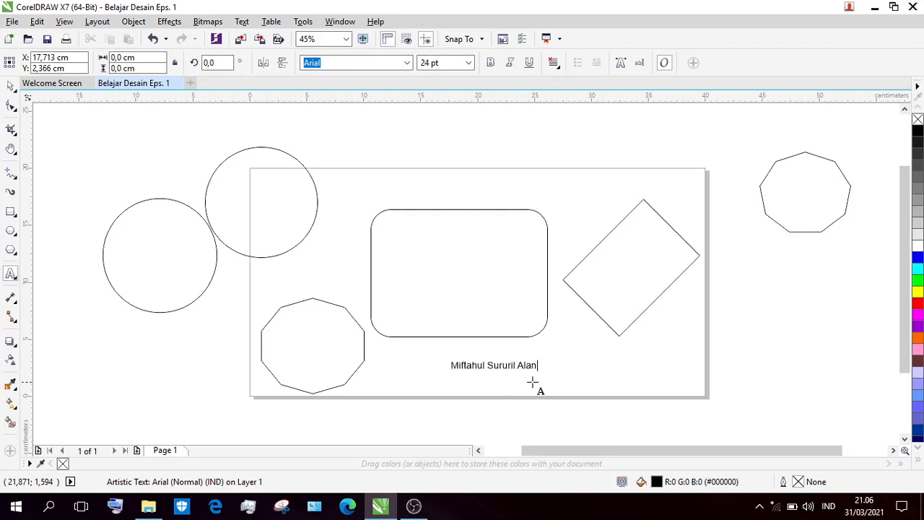
pyautogui.press('Escape')
# Enlarge the name text to about 22.5 by 1.9 cm and move it fully inside the page's lower right area.
pyautogui.moveTo(544, 376); pyautogui.dragTo(714, 427)
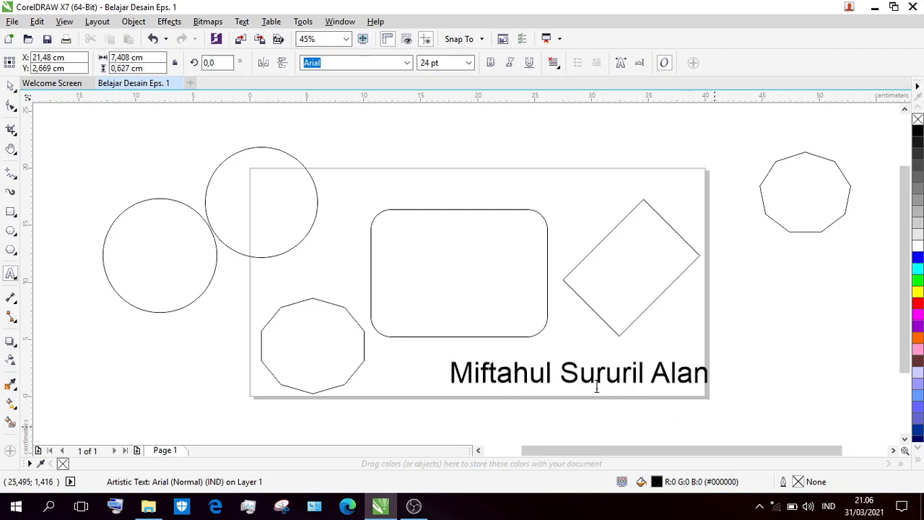
pyautogui.click(579, 373)
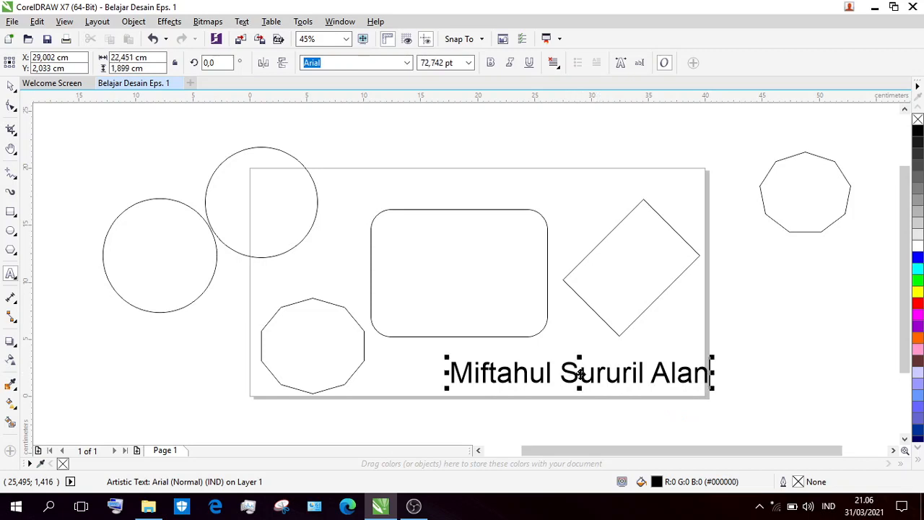
pyautogui.moveTo(580, 373); pyautogui.dragTo(549, 368)
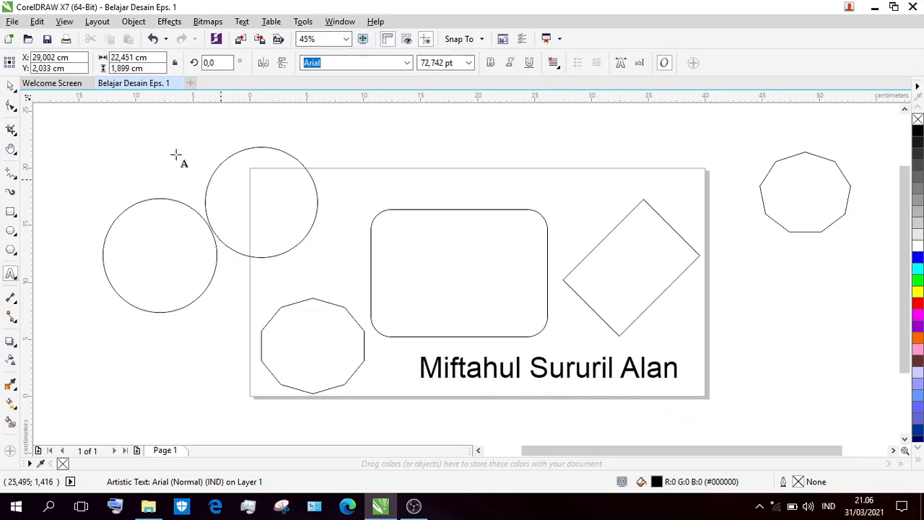
pyautogui.click(13, 91)
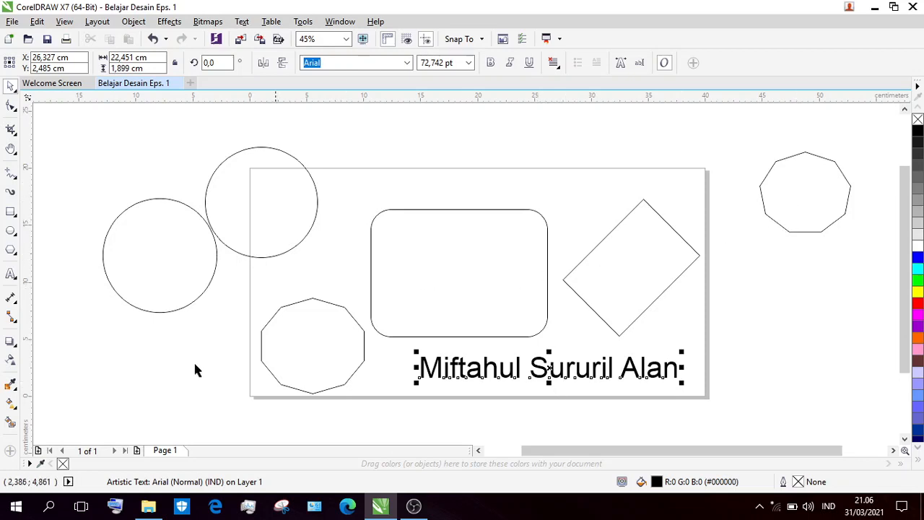
pyautogui.click(177, 368)
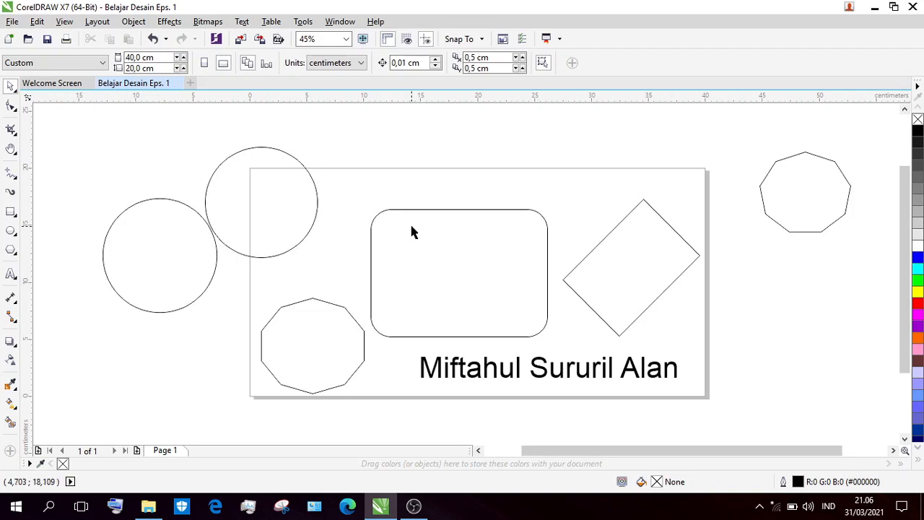
# Move the ten-sided polygon up by about 0.7 cm and deselect it.
pyautogui.click(332, 341)
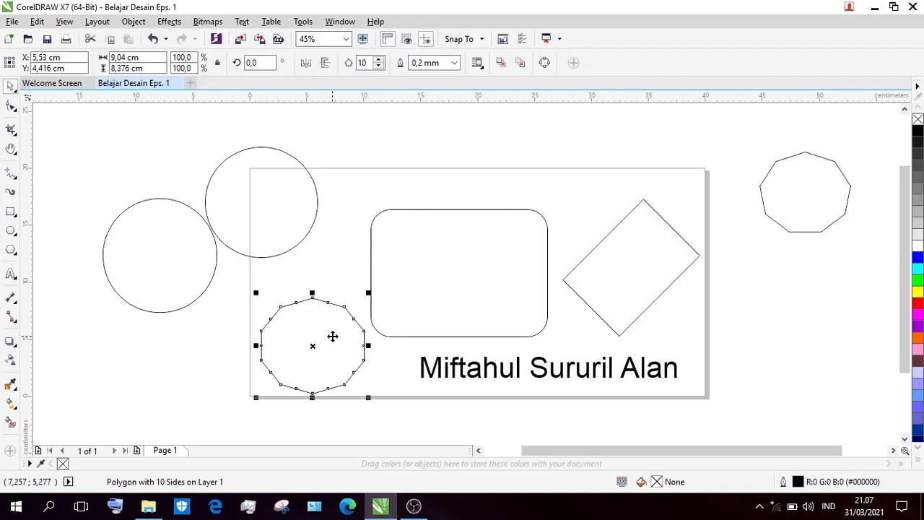
pyautogui.moveTo(332, 336); pyautogui.dragTo(332, 327)
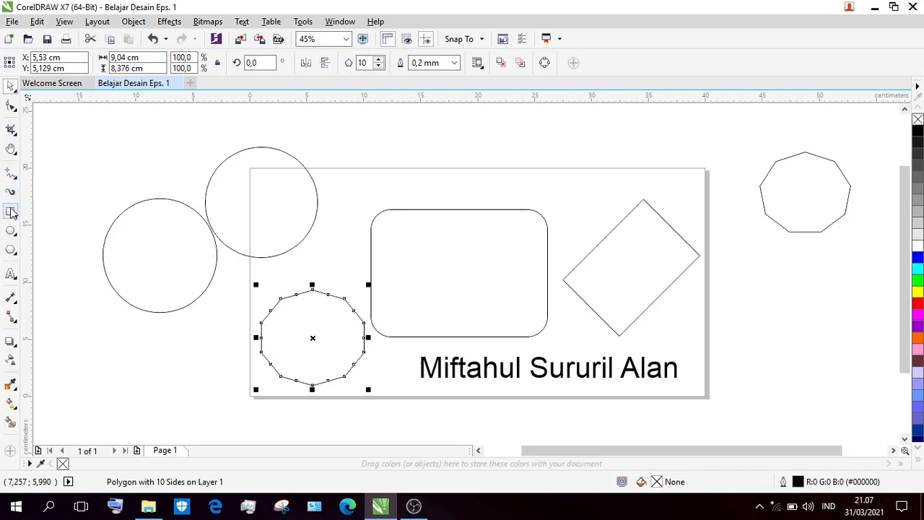
pyautogui.click(122, 162)
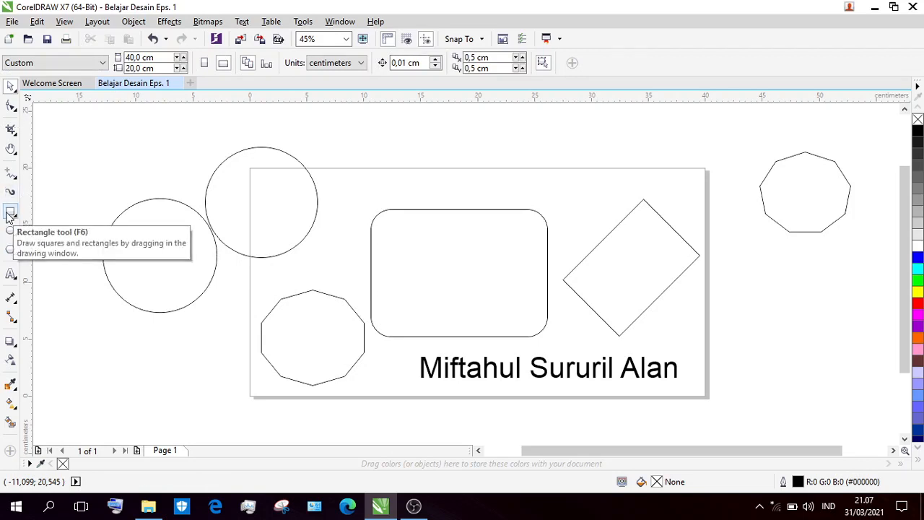
# Draw a rectangle about 10.6 by 6.5 cm outside the page, below the circle on its left side.
pyautogui.click(9, 212)
pyautogui.click(91, 330)
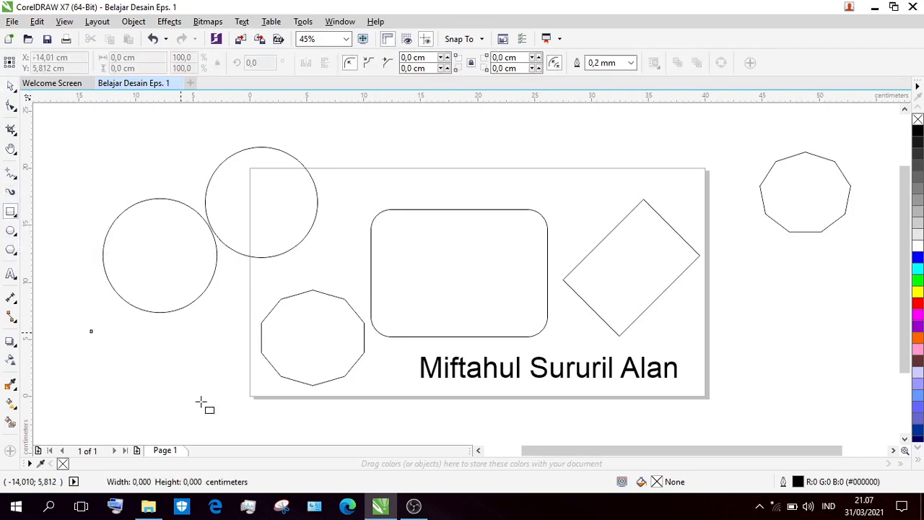
pyautogui.moveTo(201, 402); pyautogui.dragTo(211, 405)
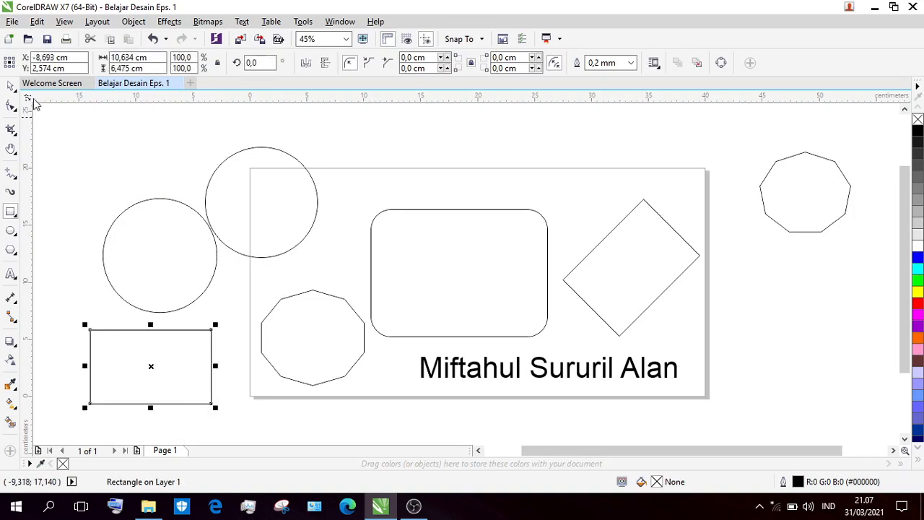
pyautogui.click(11, 86)
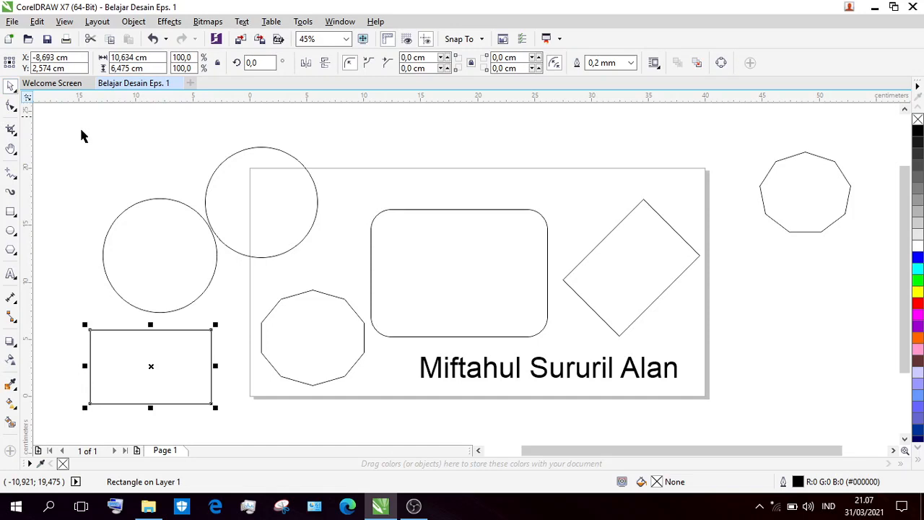
pyautogui.click(220, 184)
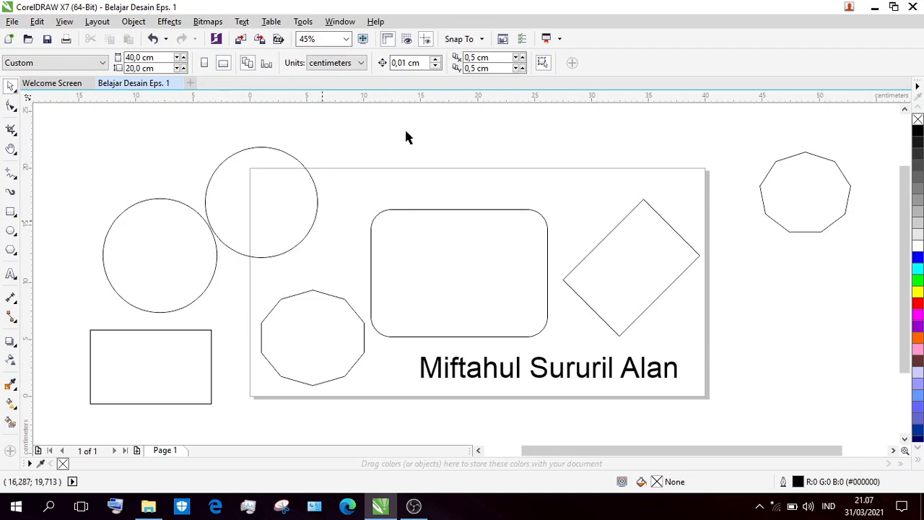
# Move the ellipse from the page's upper left corner fully into the page, overlapping the rounded rectangle and the ten-sided polygon.
pyautogui.click(189, 243)
pyautogui.click(188, 353)
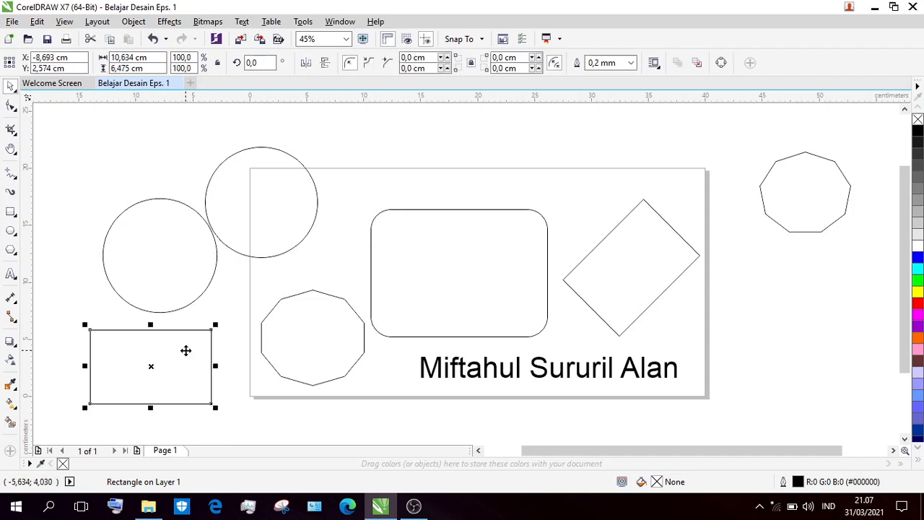
pyautogui.click(272, 181)
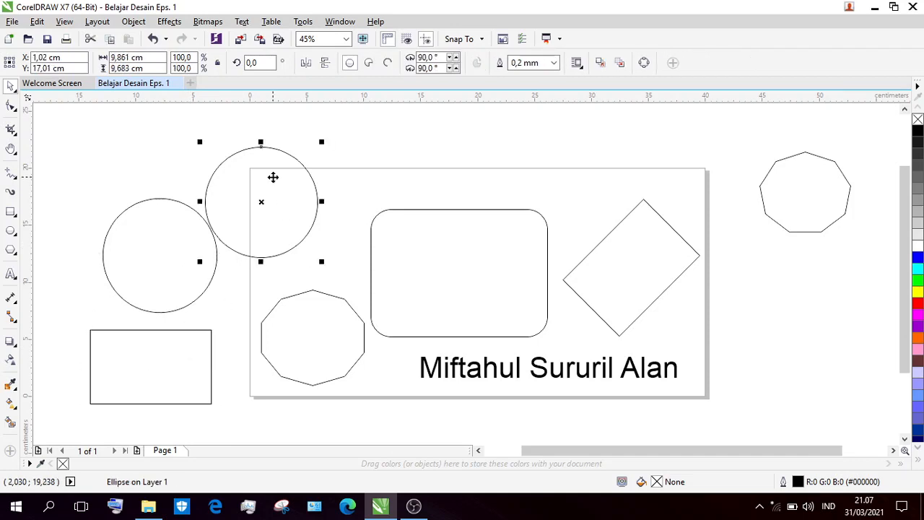
pyautogui.moveTo(248, 183); pyautogui.dragTo(320, 227)
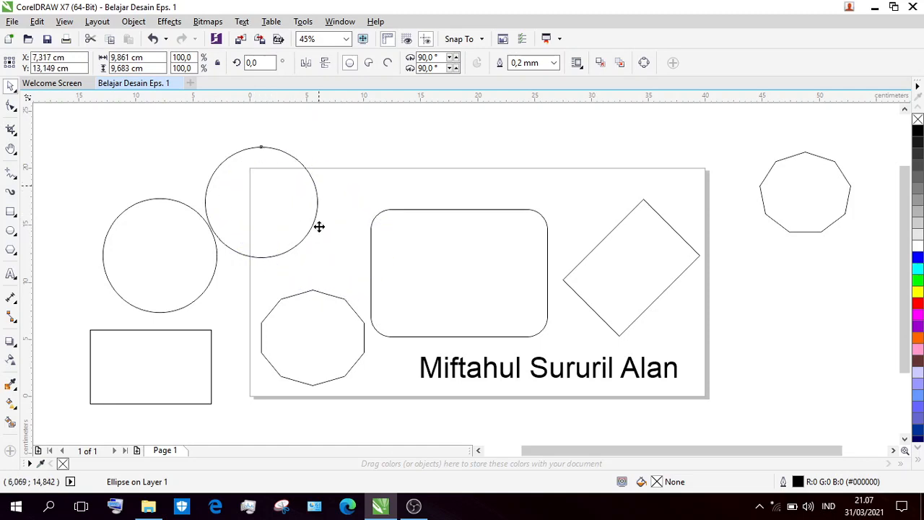
pyautogui.click(810, 185)
pyautogui.click(810, 185)
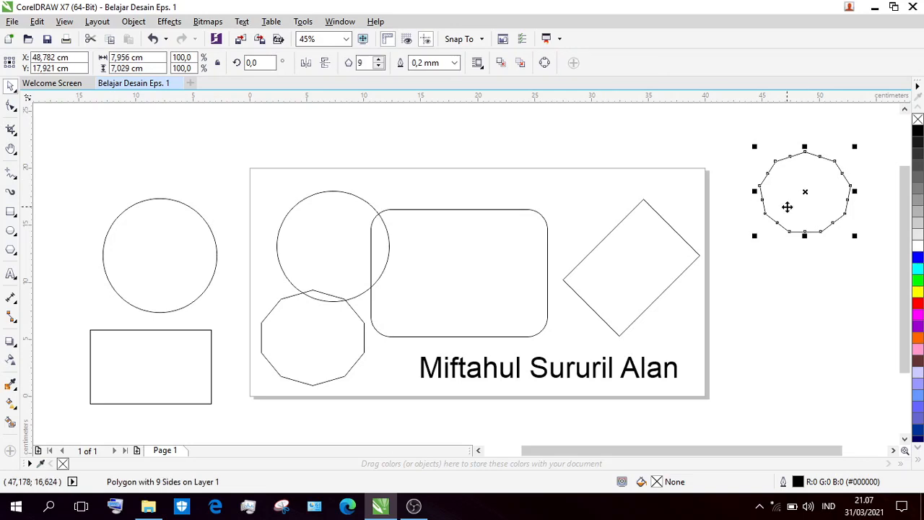
pyautogui.click(674, 155)
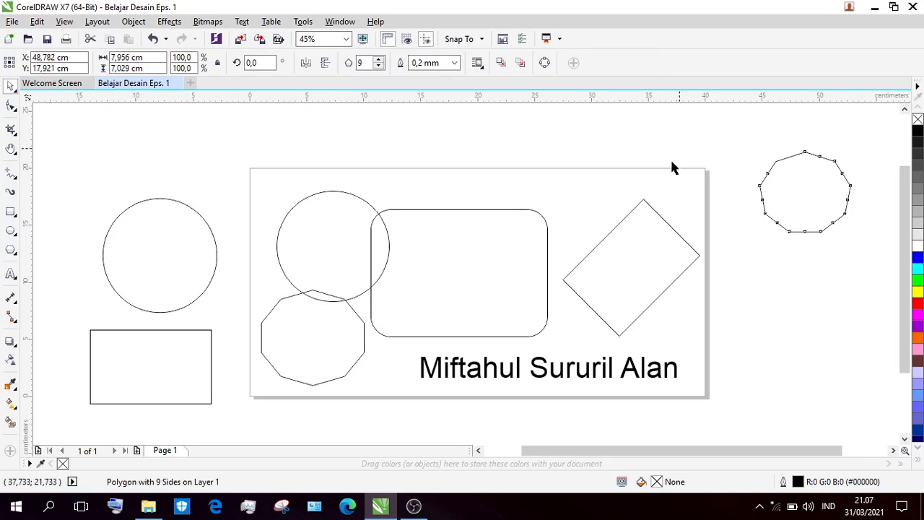
pyautogui.click(162, 248)
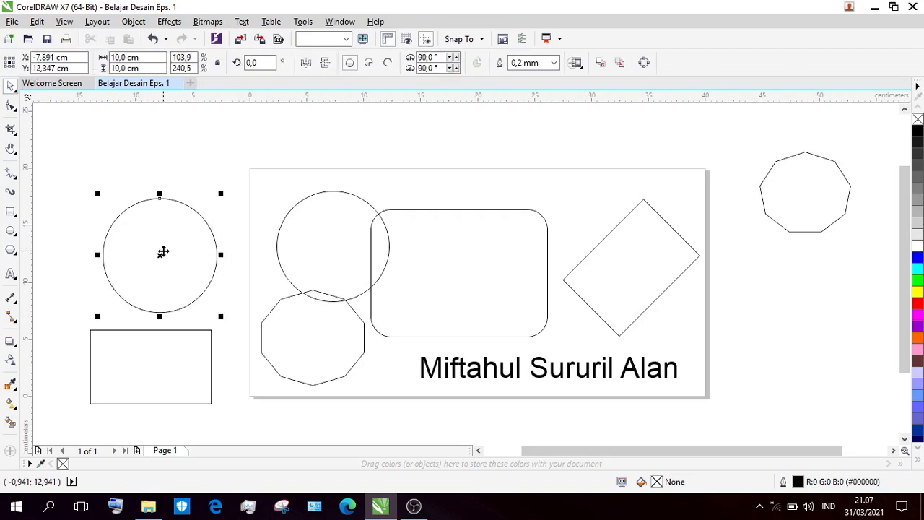
pyautogui.click(150, 164)
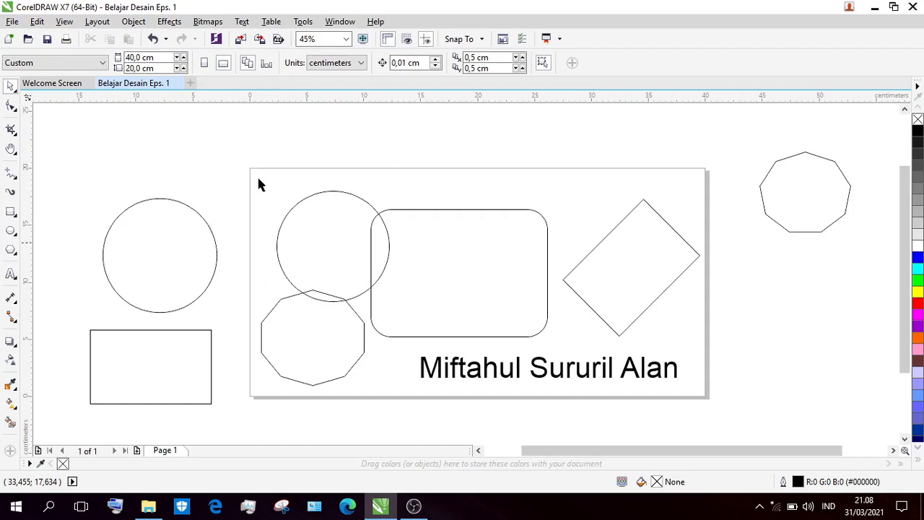
# Delete the circle, the rectangle and the nine-sided polygon lying outside the page.
pyautogui.click(173, 244)
pyautogui.press('Delete')
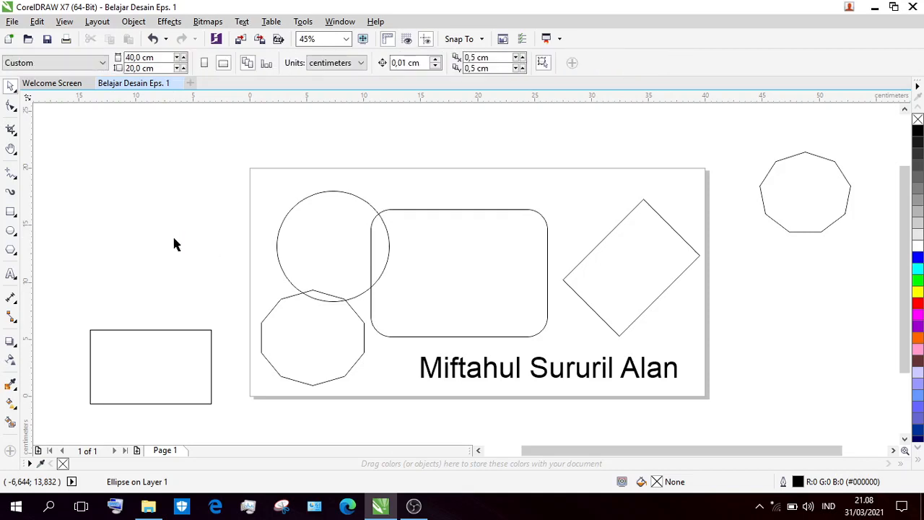
pyautogui.click(170, 342)
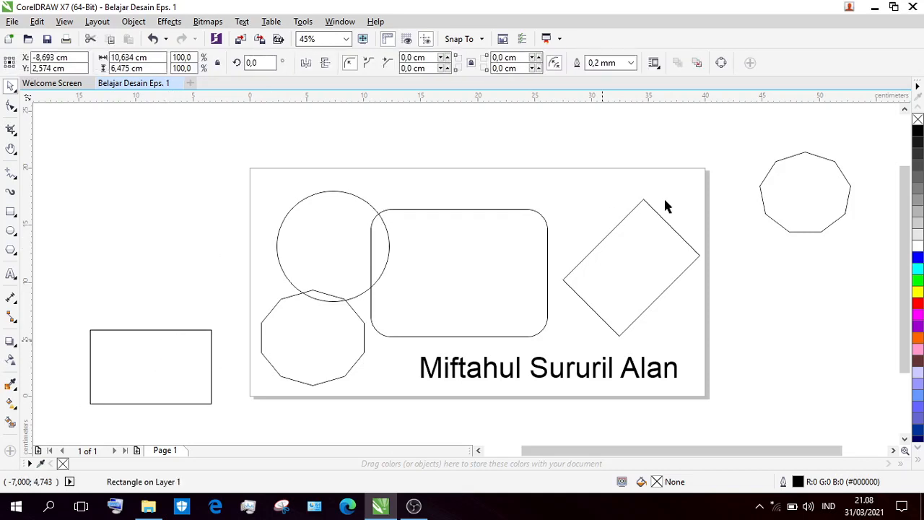
pyautogui.click(788, 197)
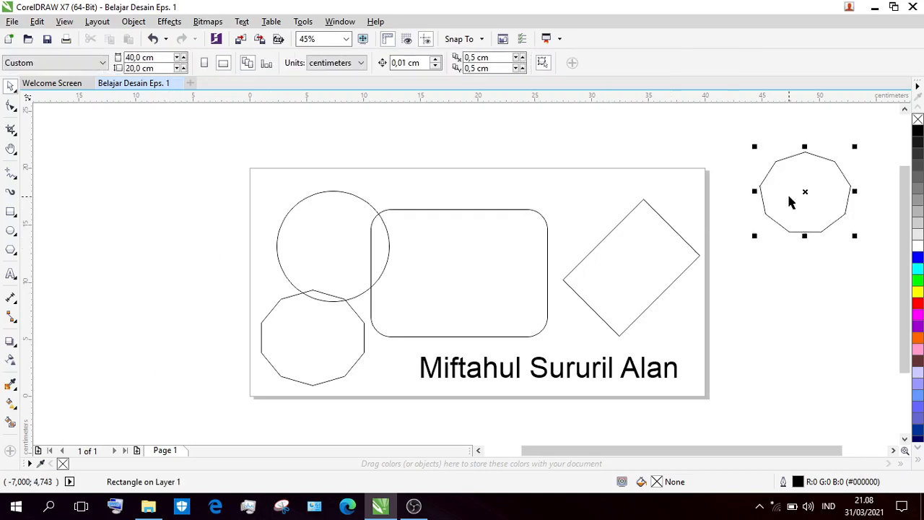
pyautogui.press('Delete')
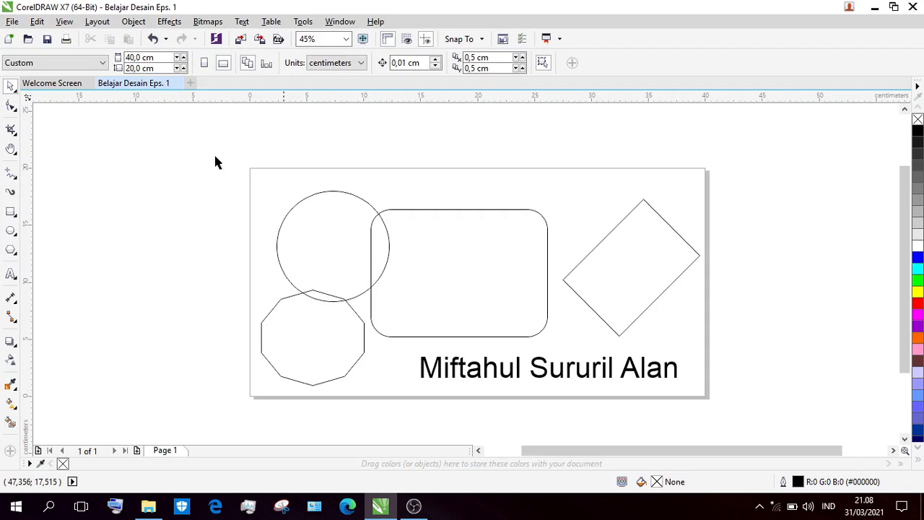
# Select all the remaining shapes and the name text on the page and delete them.
pyautogui.moveTo(215, 156); pyautogui.dragTo(768, 405)
pyautogui.hotkey('ctrl', 'a')
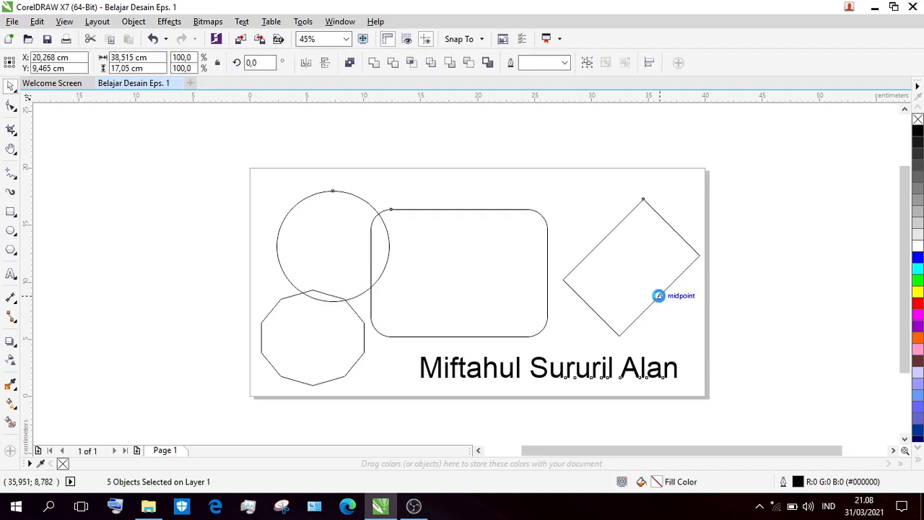
pyautogui.press('Delete')
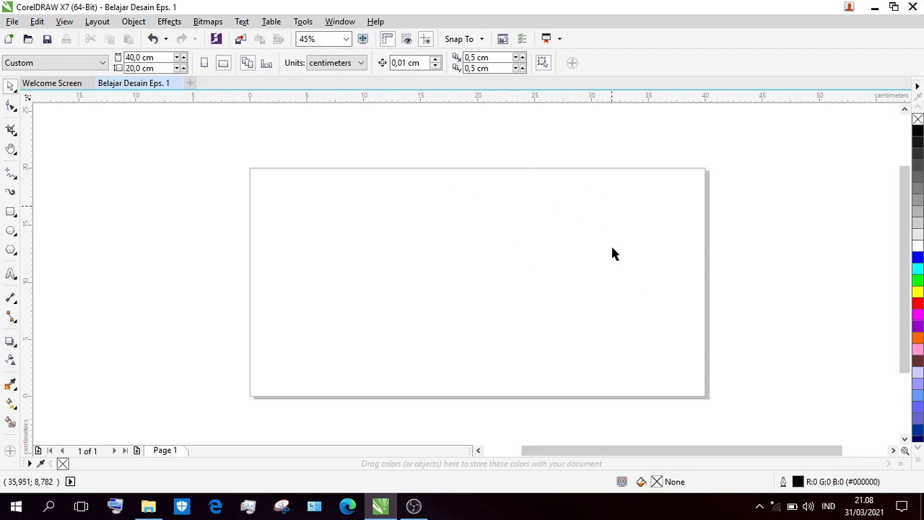
# Open the recent document Desain Bangsat.cdr, close it after returning to Belajar Desain Eps. 1, and view the Welcome Screen.
pyautogui.click(12, 23)
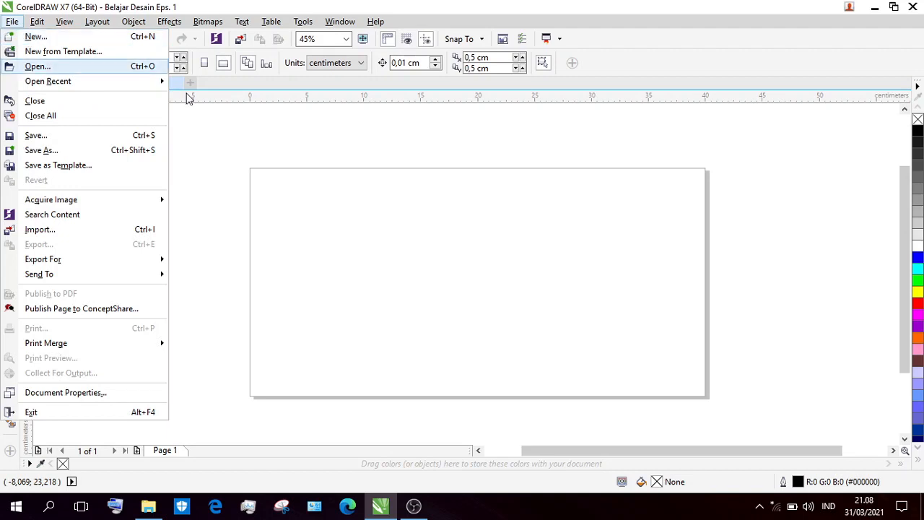
pyautogui.moveTo(48, 81)
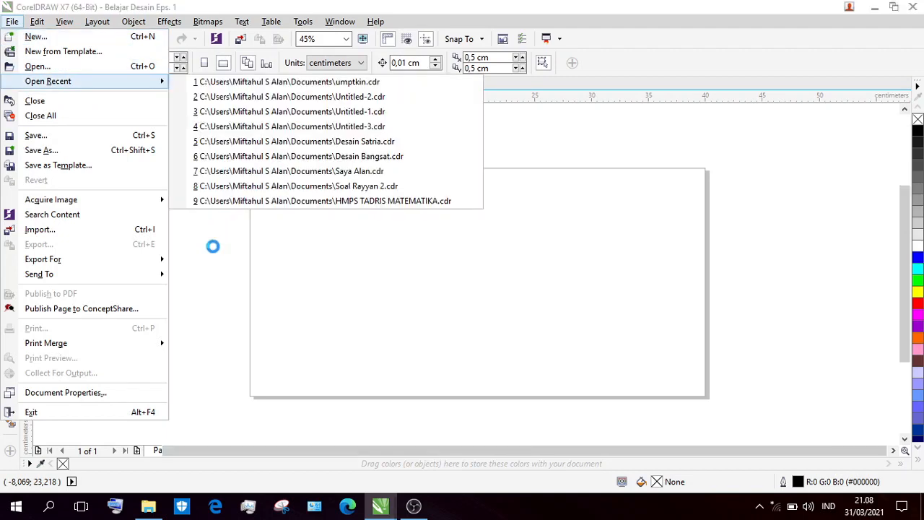
pyautogui.click(241, 237)
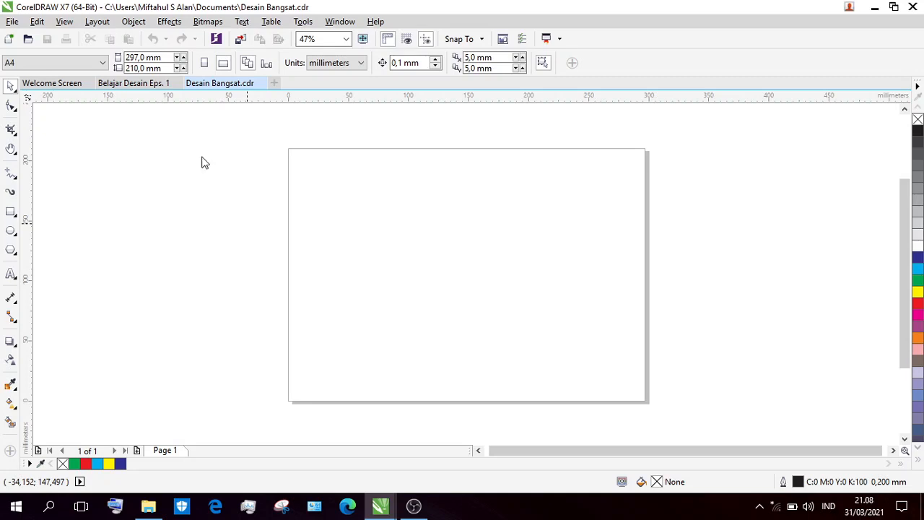
pyautogui.click(161, 83)
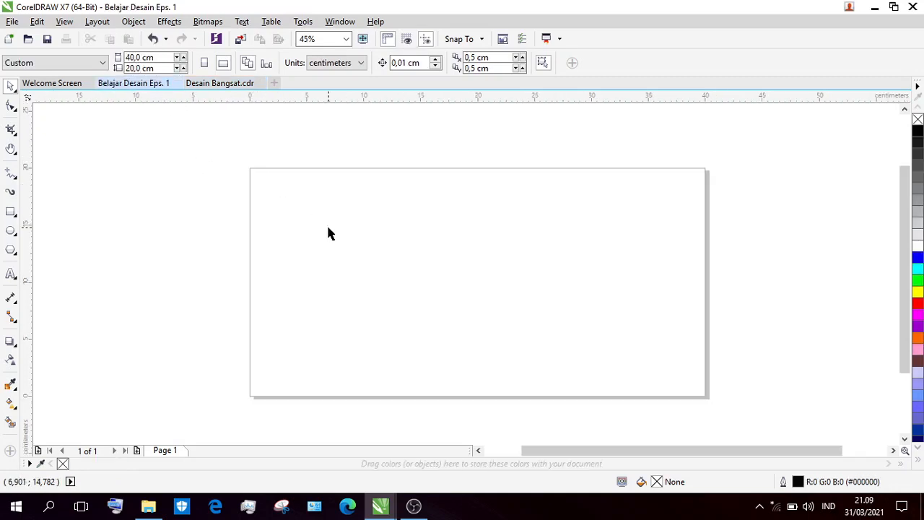
pyautogui.click(260, 84)
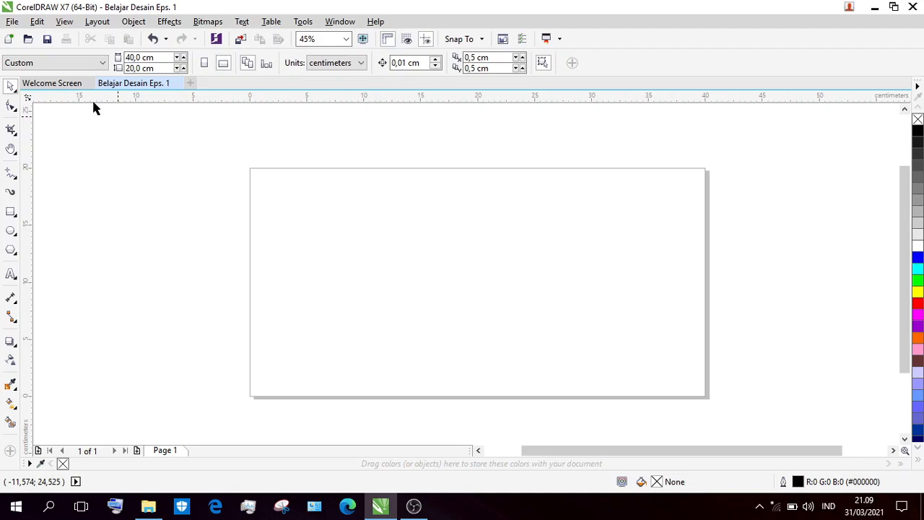
pyautogui.click(77, 82)
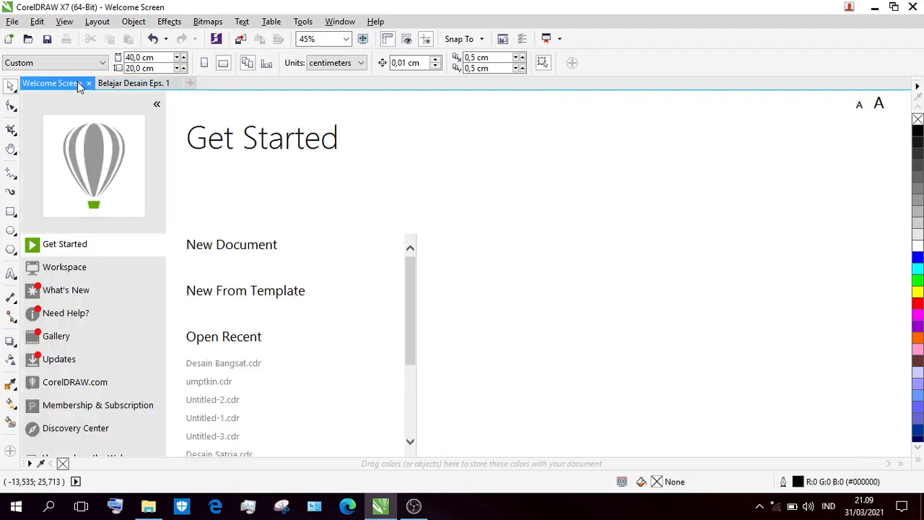
# Return to the Belajar Desain Eps. 1 document and save it in the Dokumen folder as a CDR file named Belajar Desain Eps.
pyautogui.click(113, 85)
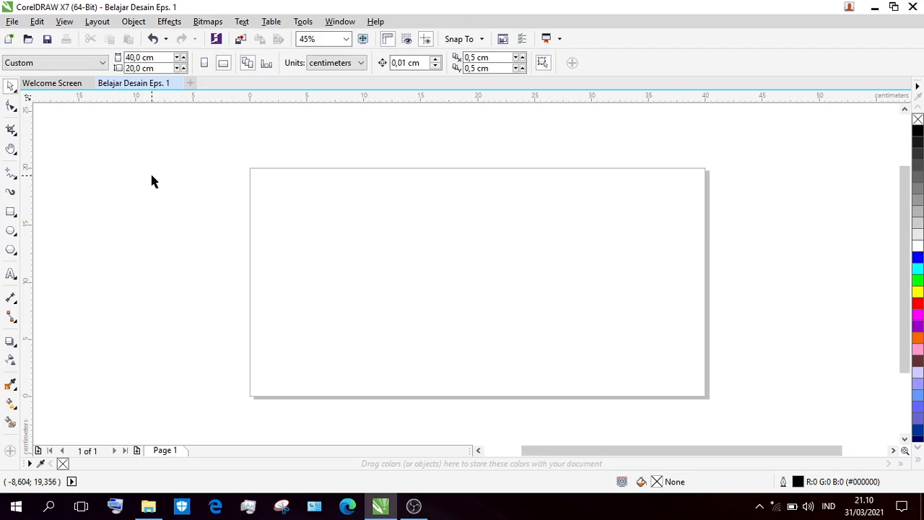
pyautogui.click(47, 39)
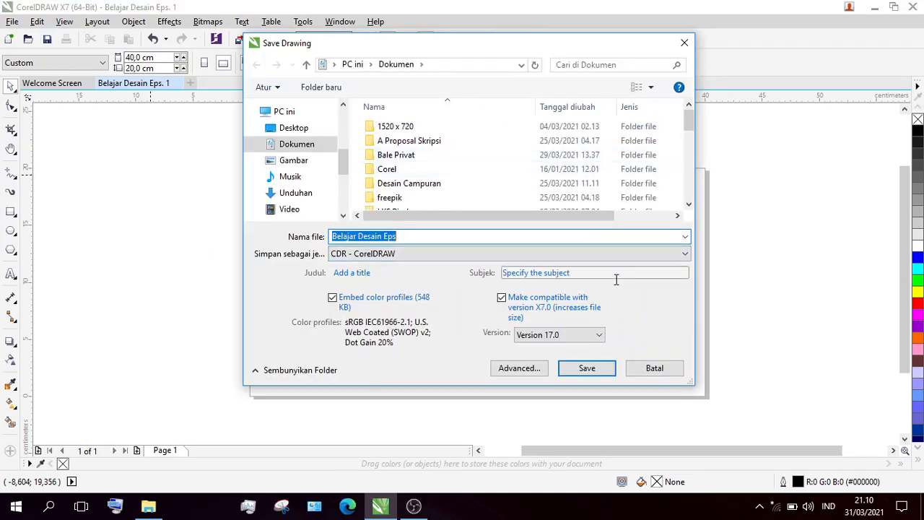
pyautogui.click(587, 369)
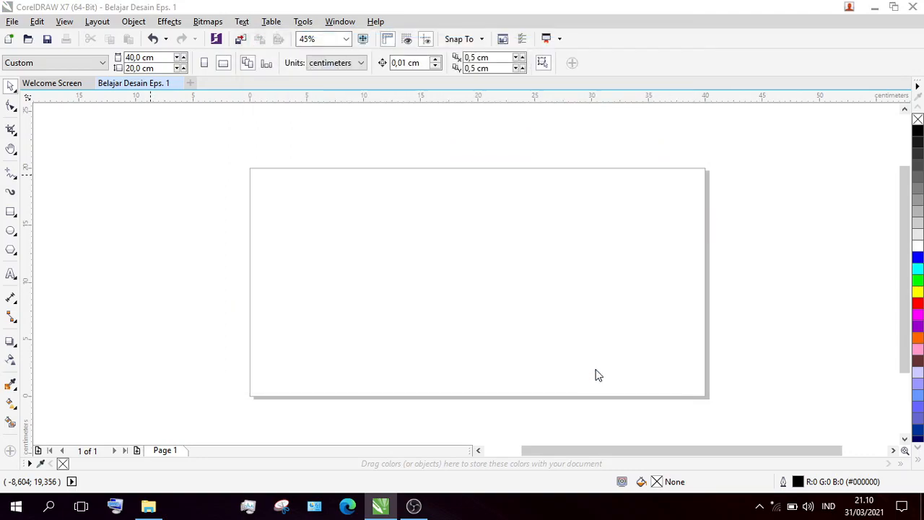